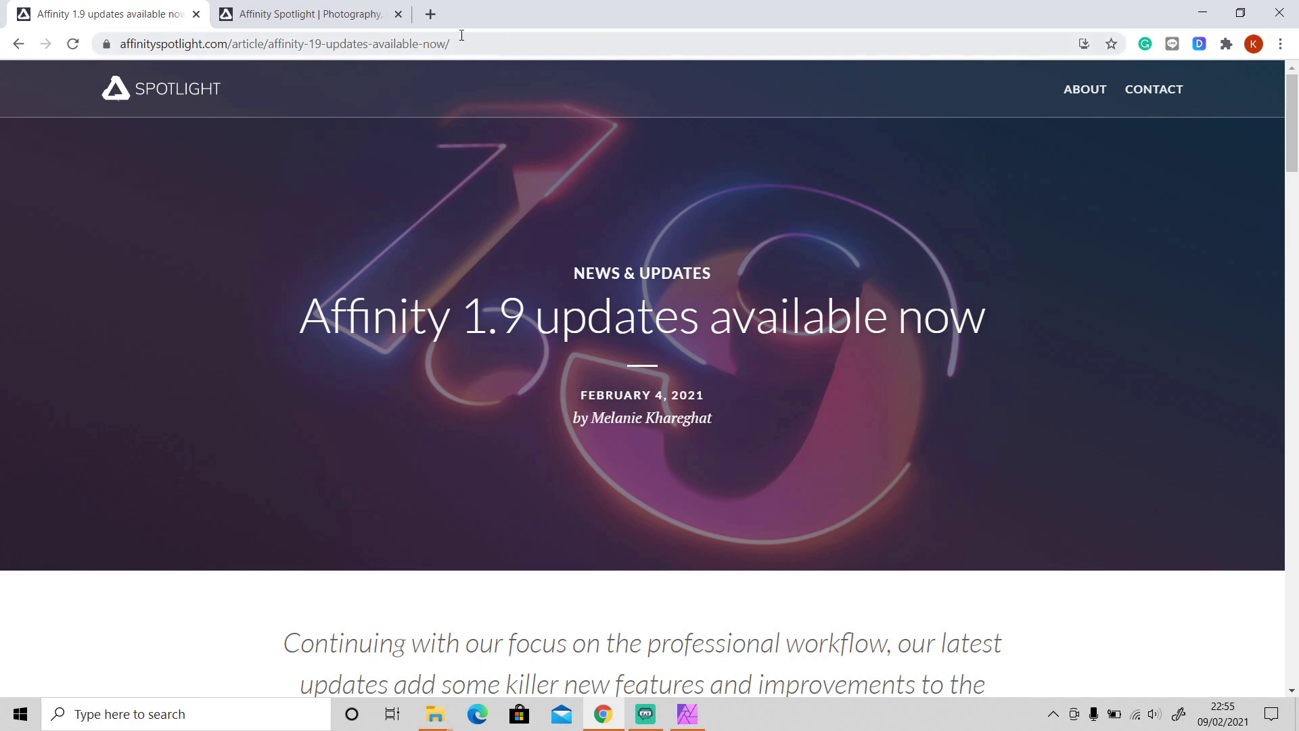
Step: Switch to the Affinity Spotlight tab and scroll past Staff Picks to the article cards
left_click(313, 8)
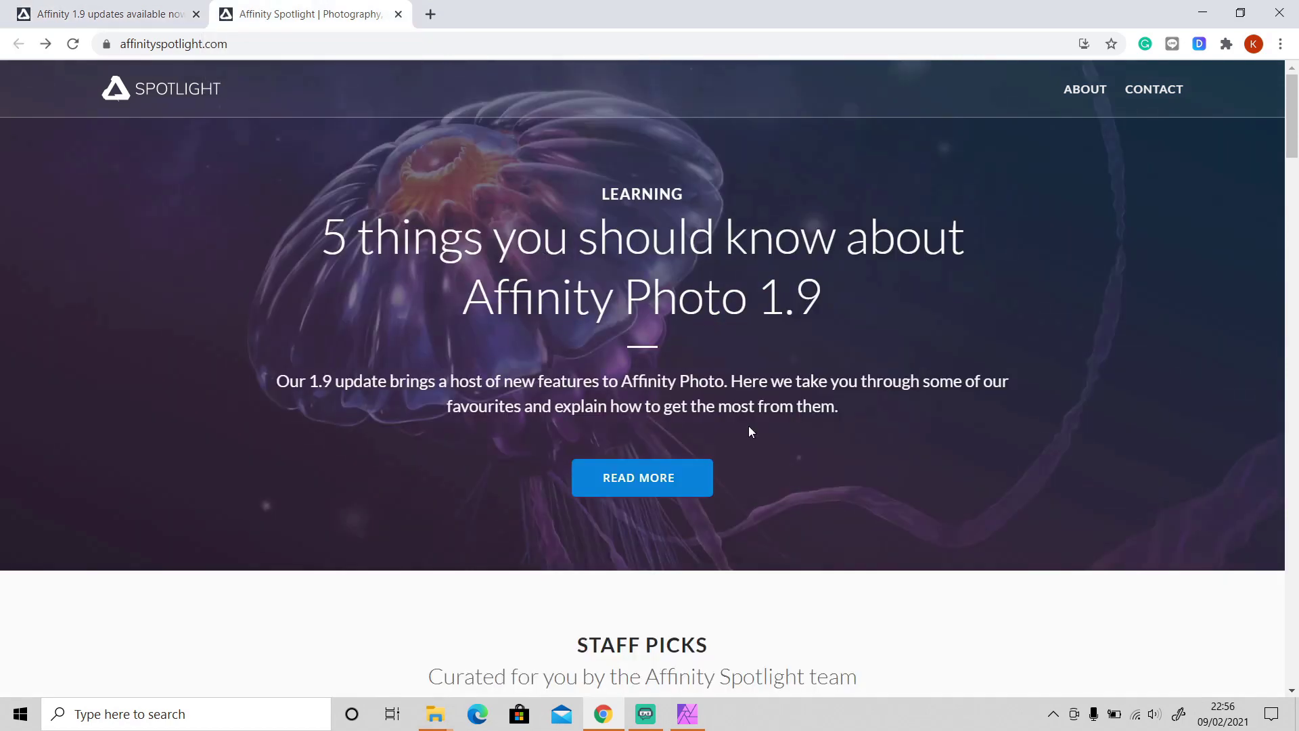
scroll(748, 427, "down", 6)
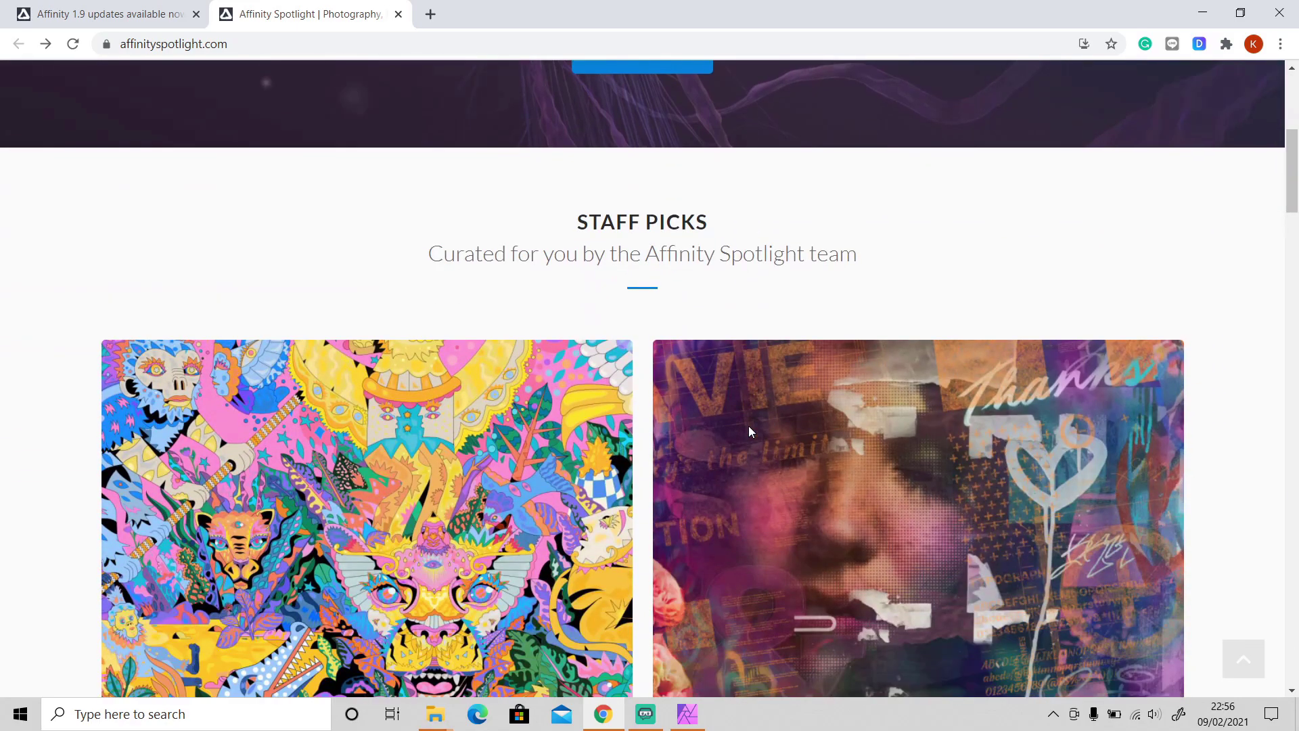
scroll(742, 372, "down", 9)
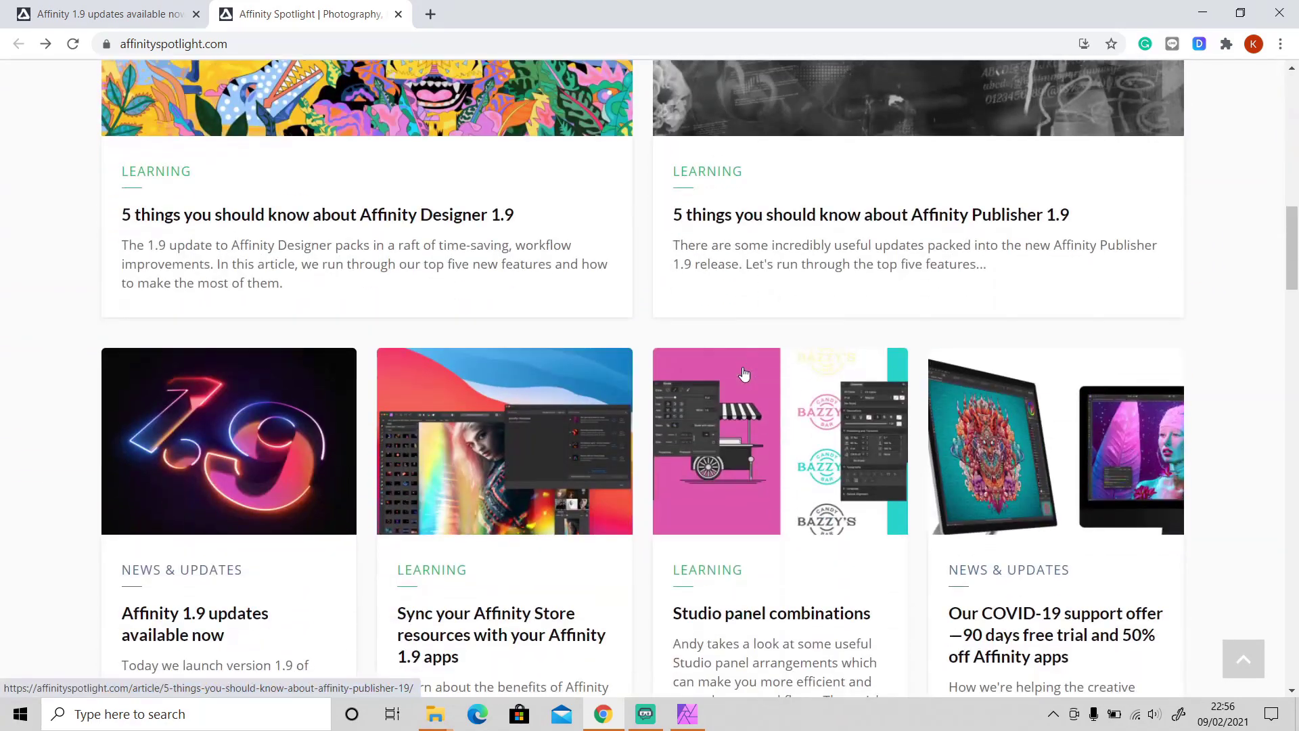
scroll(745, 374, "down", 3)
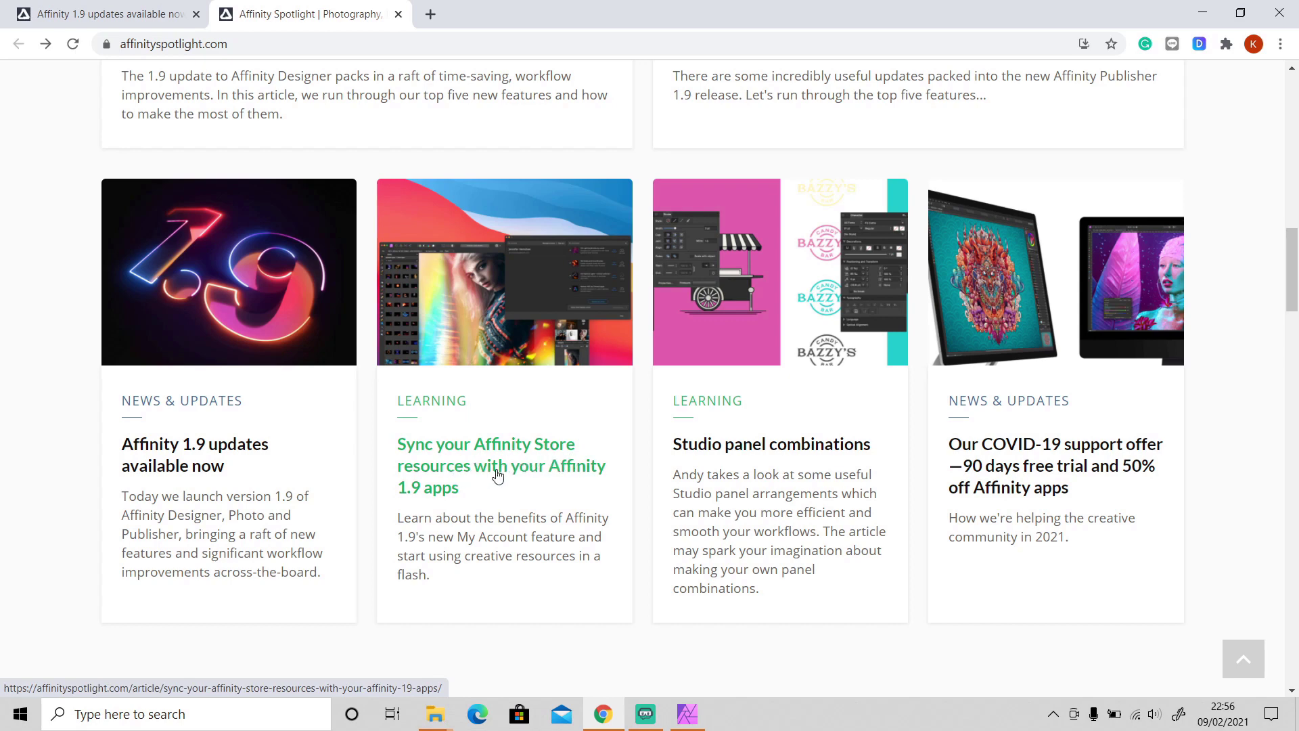
Step: Open the 'Sync your Affinity Store resources with your Affinity 1.9 apps' article
left_click(444, 452)
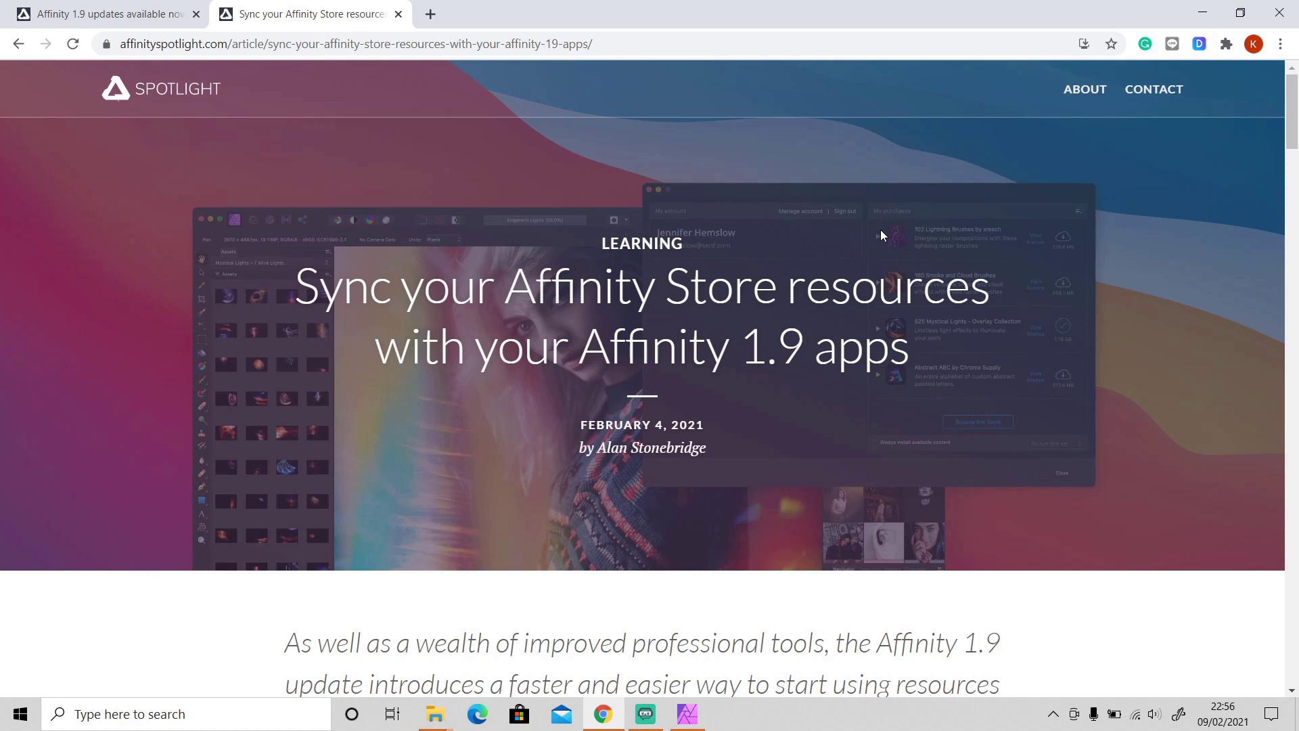
Step: Bring Affinity Photo forward, dismiss the Welcome panel, and open the My Account window
left_click(688, 716)
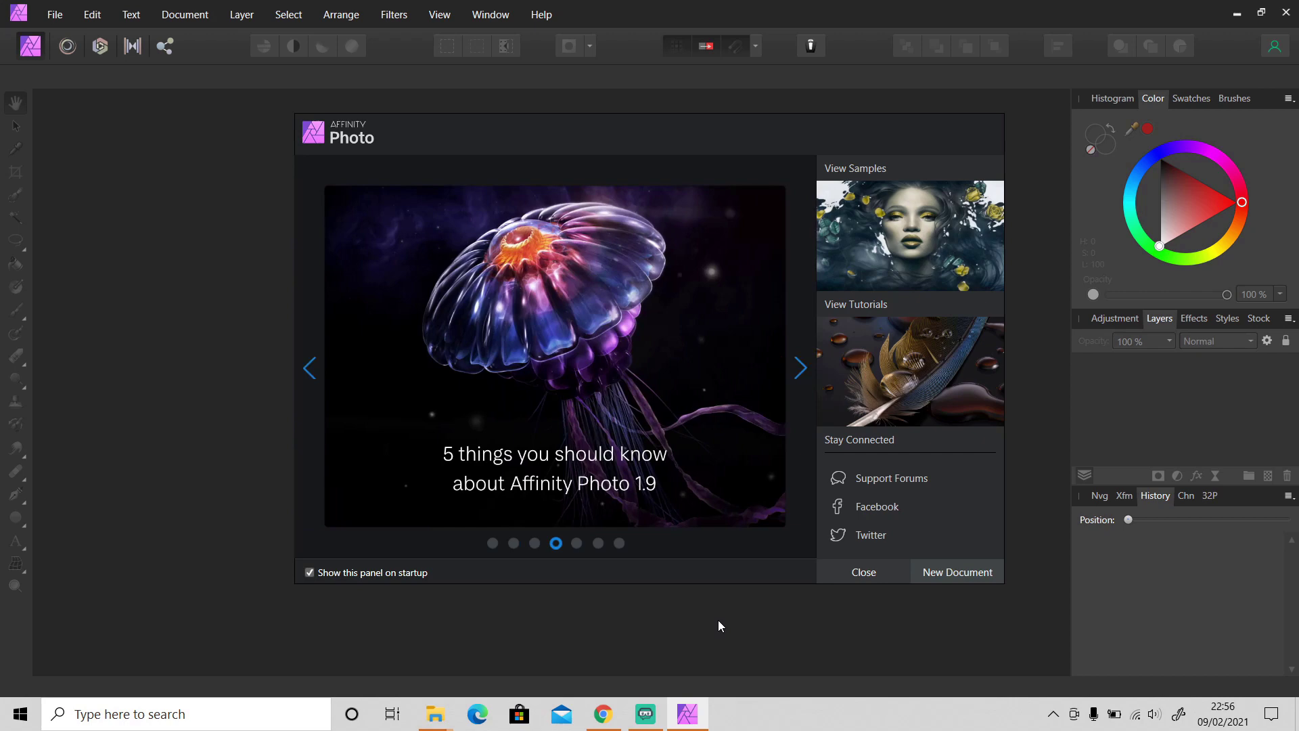
left_click(861, 570)
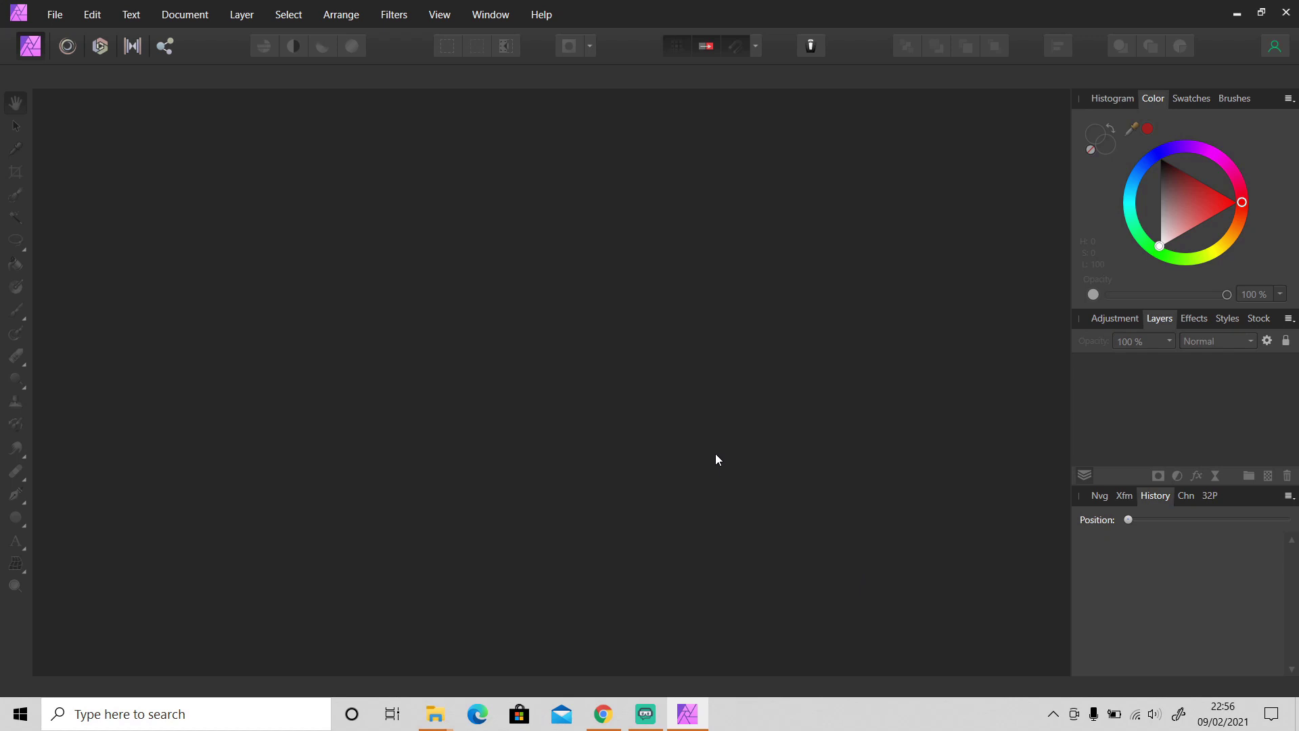
left_click(541, 15)
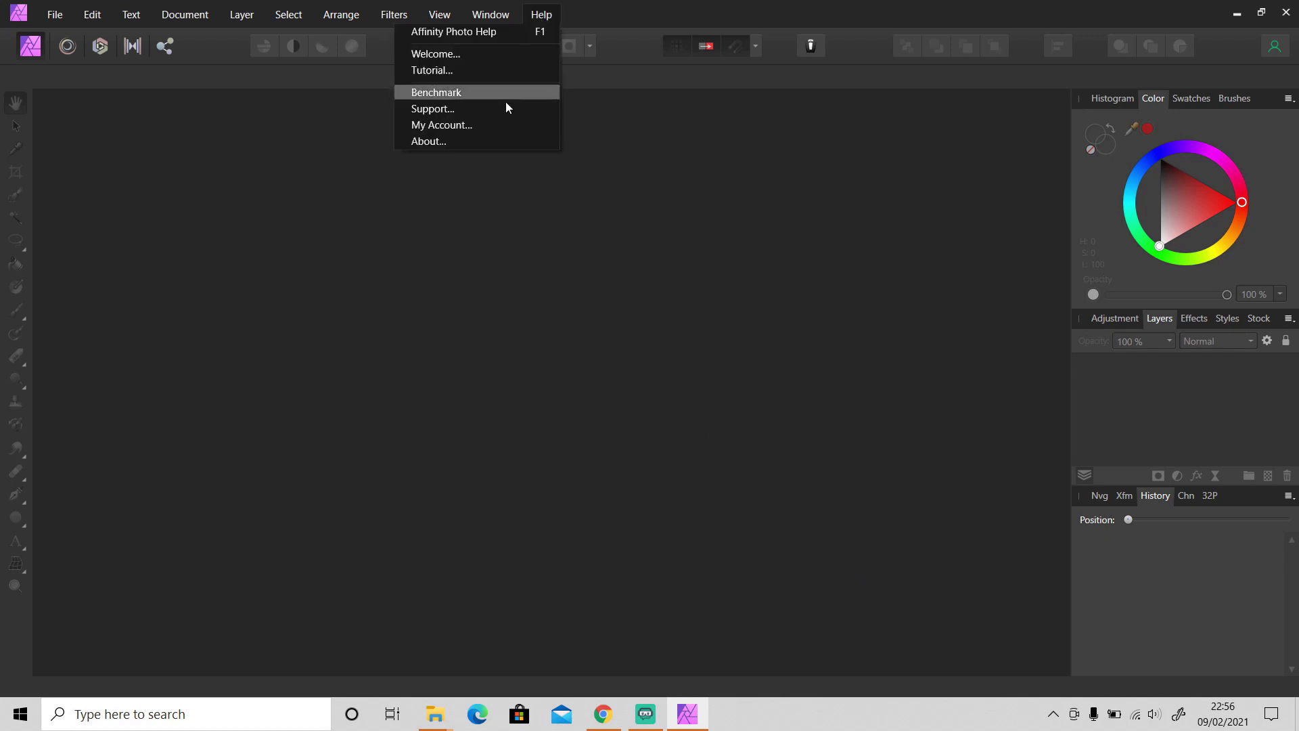
left_click(638, 15)
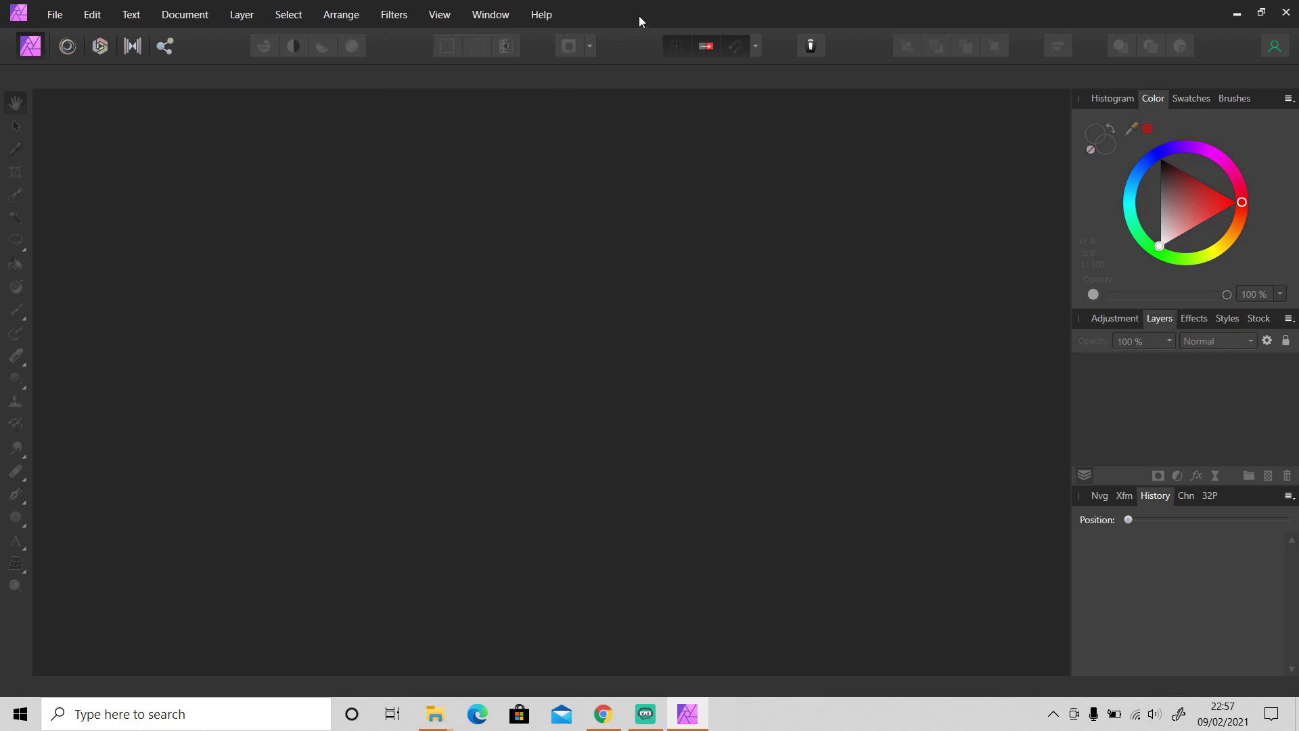
left_click(1275, 48)
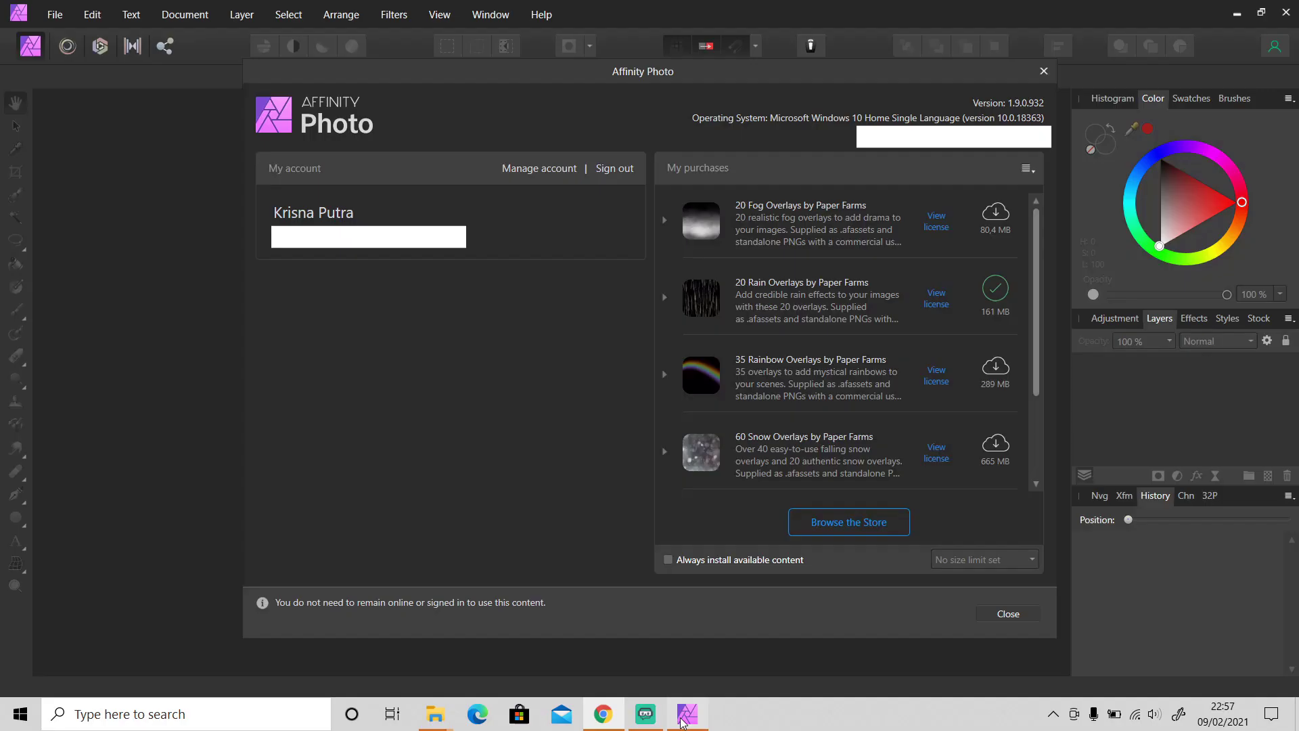
left_click(687, 714)
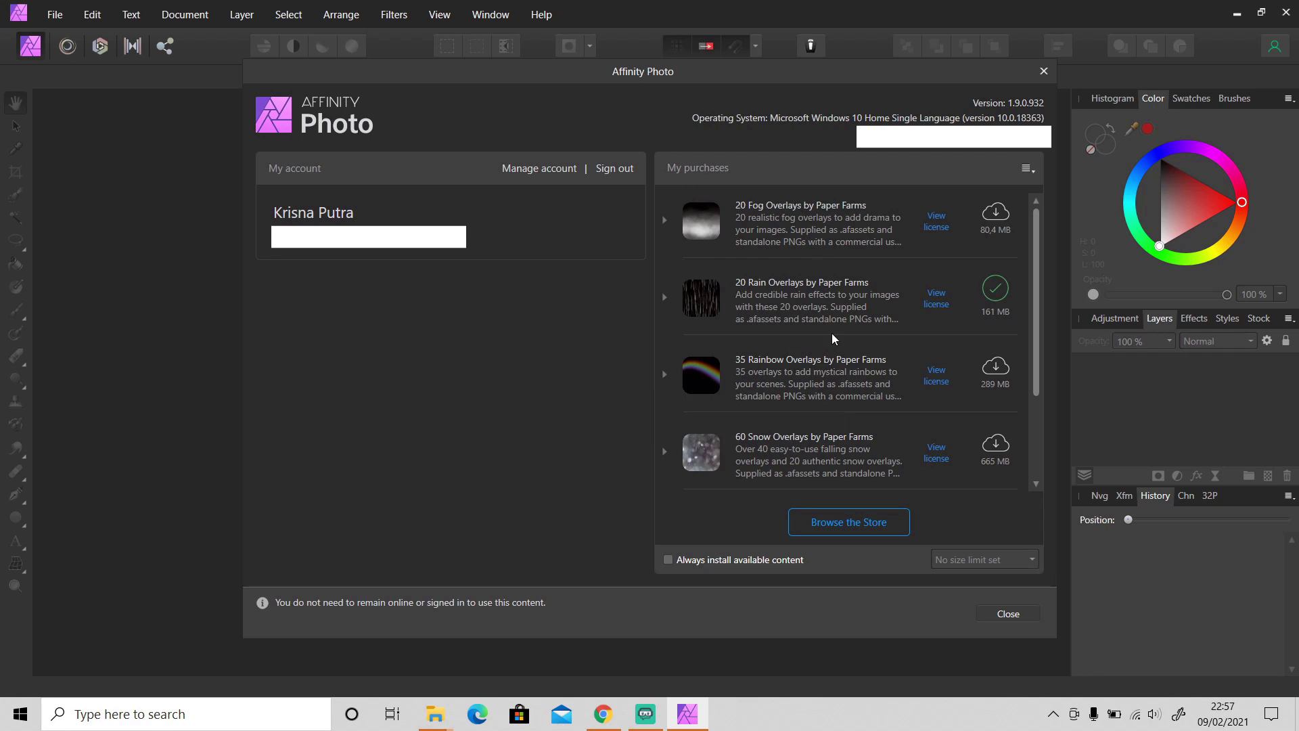
Step: Download and install the 80.4 MB 20 Fog Overlays by Paper Farms pack, then inspect its contents
scroll(873, 346, "down", 3)
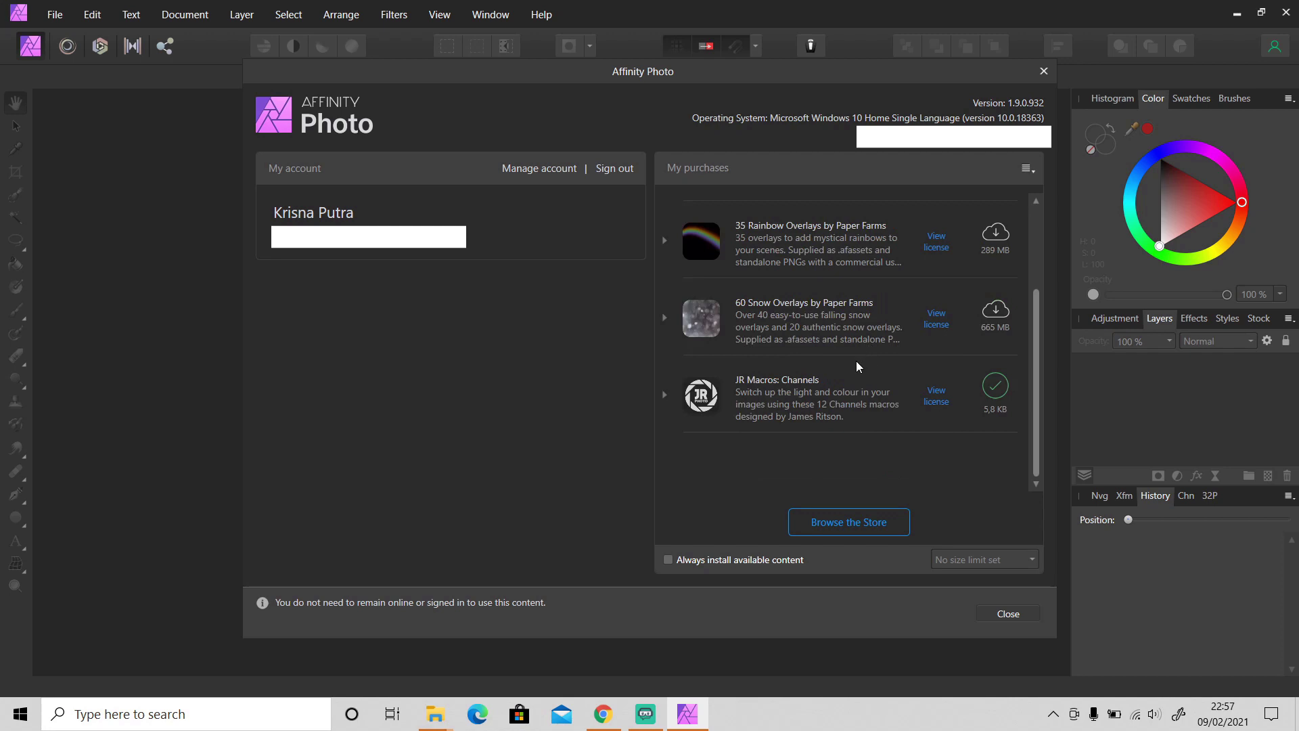
scroll(855, 360, "up", 3)
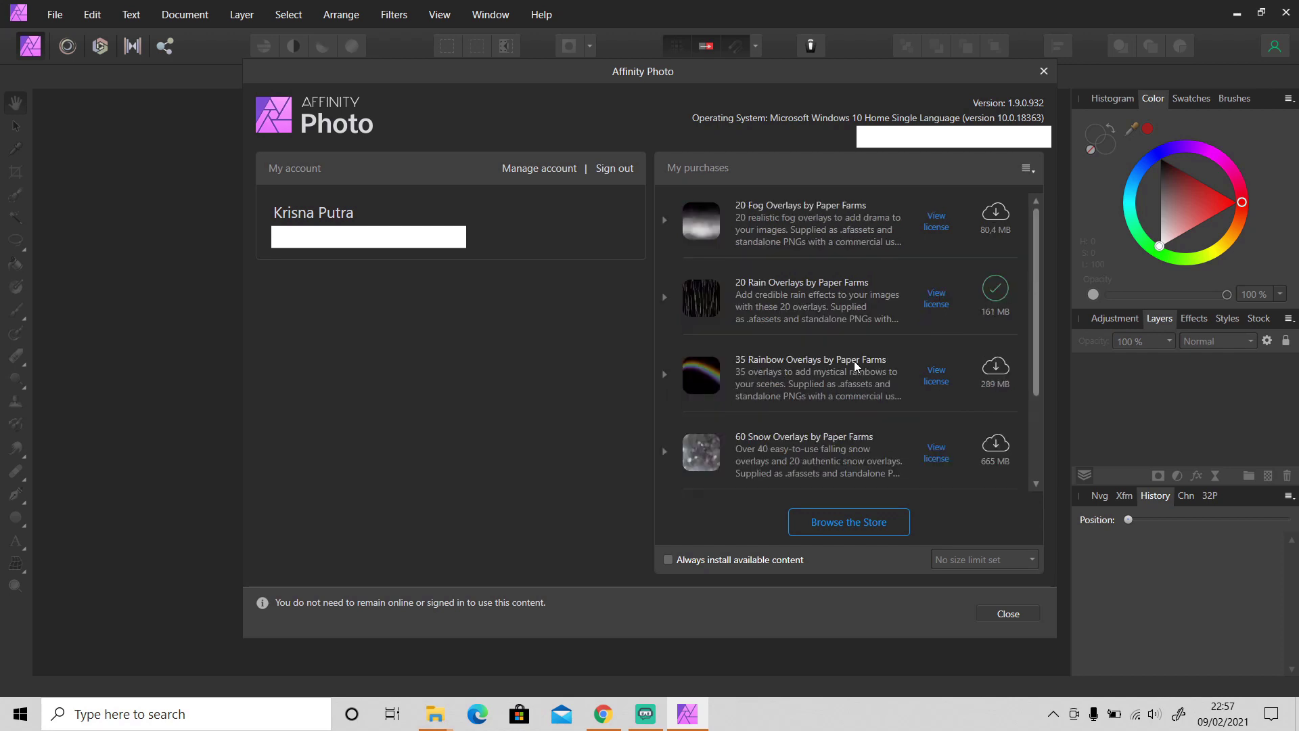
left_click(995, 215)
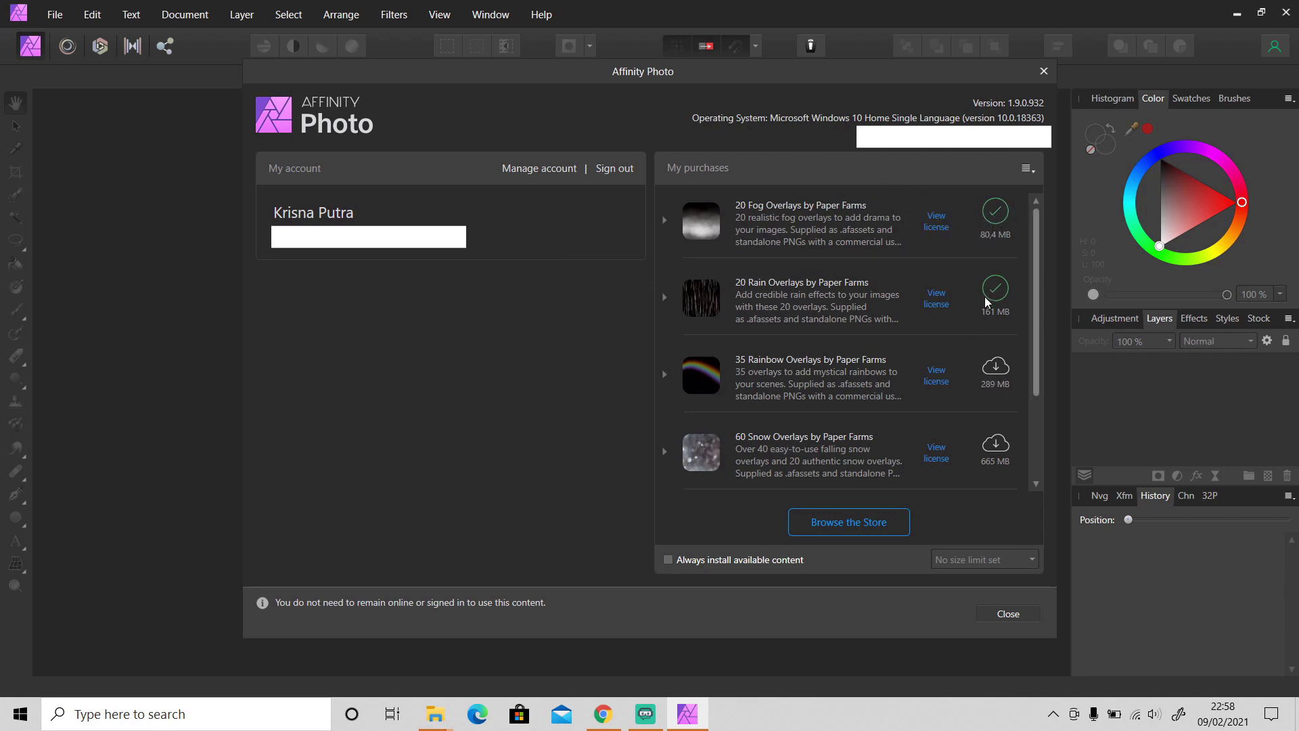
scroll(960, 414, "down", 3)
scroll(960, 414, "up", 3)
left_click(664, 220)
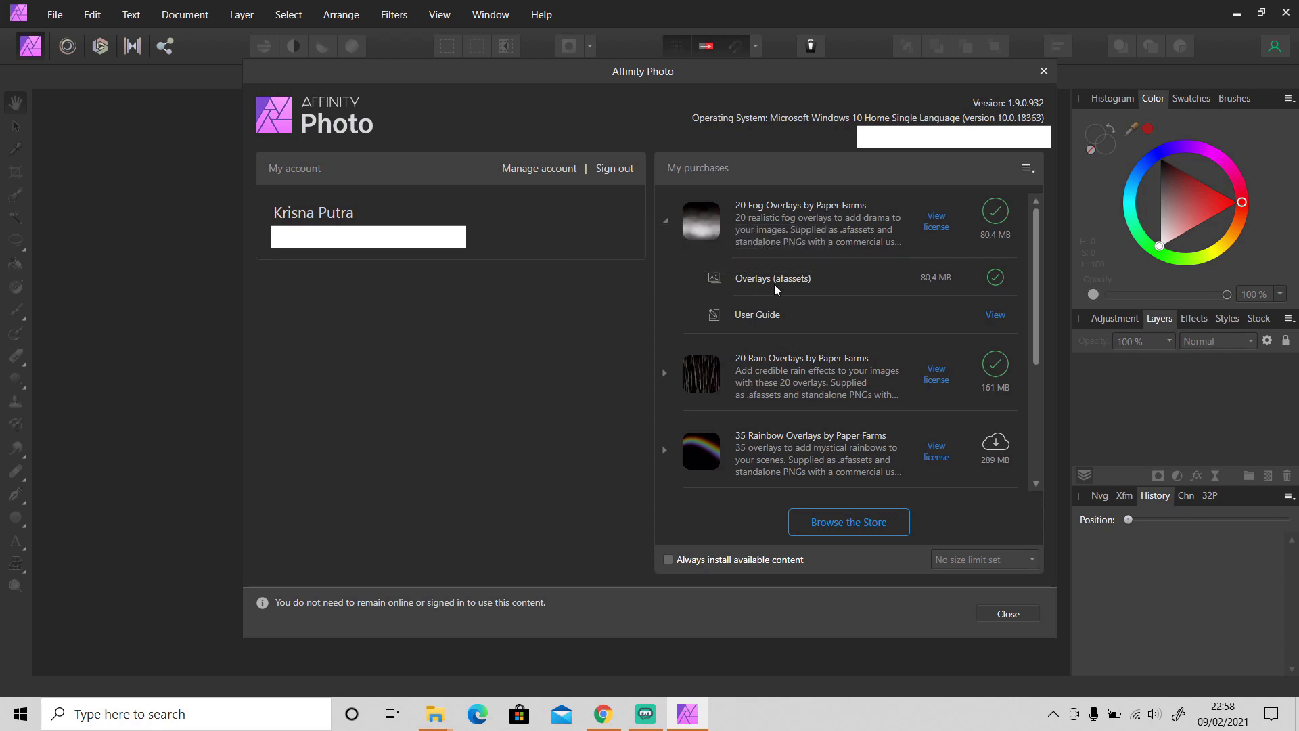
left_click(665, 222)
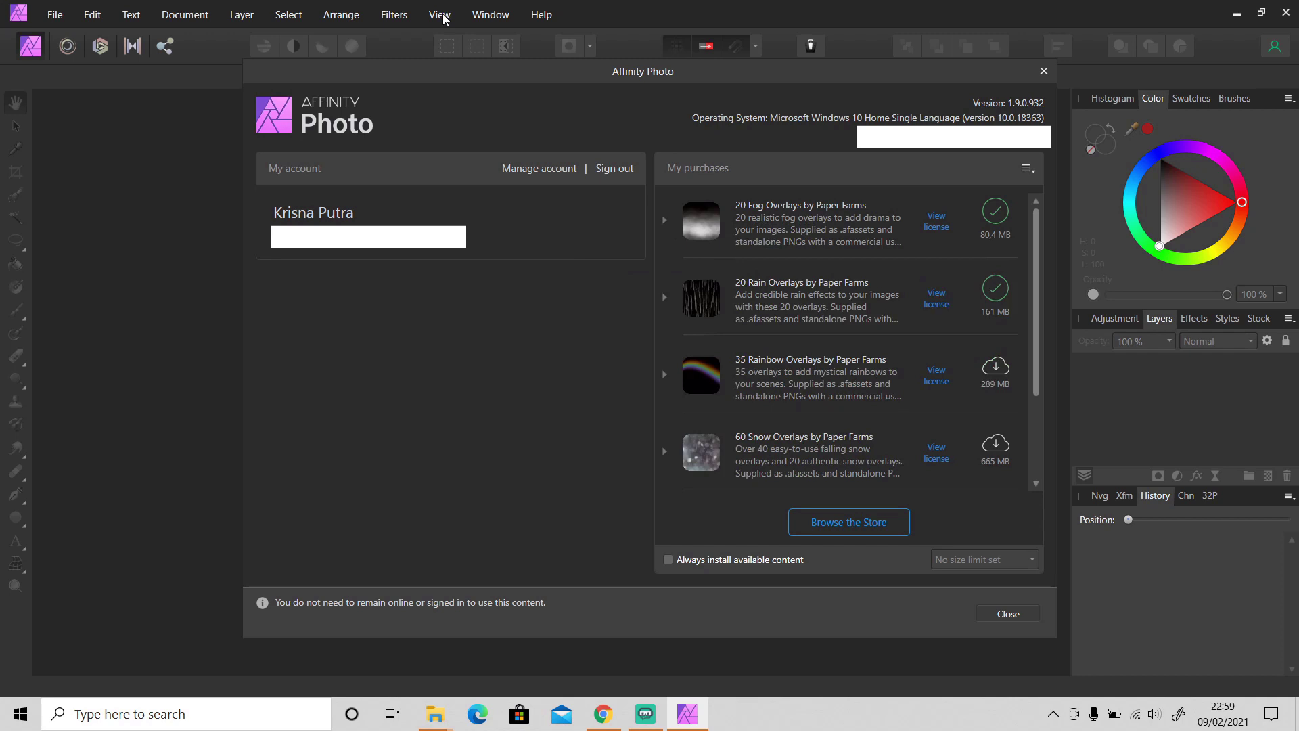
Step: Close the account window, dock the Assets panel left, and show Fog Overlays by Paper Farms
left_click(1007, 615)
left_click(440, 16)
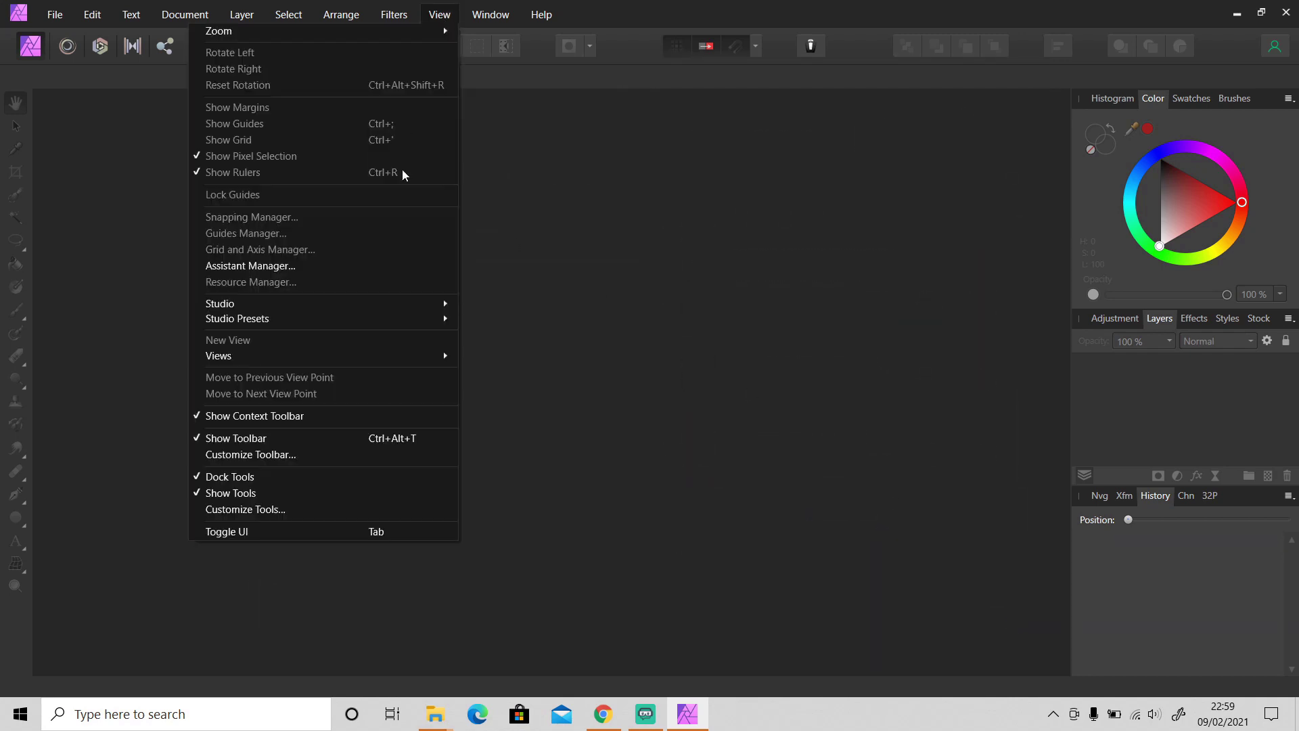
mouse_move(393, 303)
left_click(550, 201)
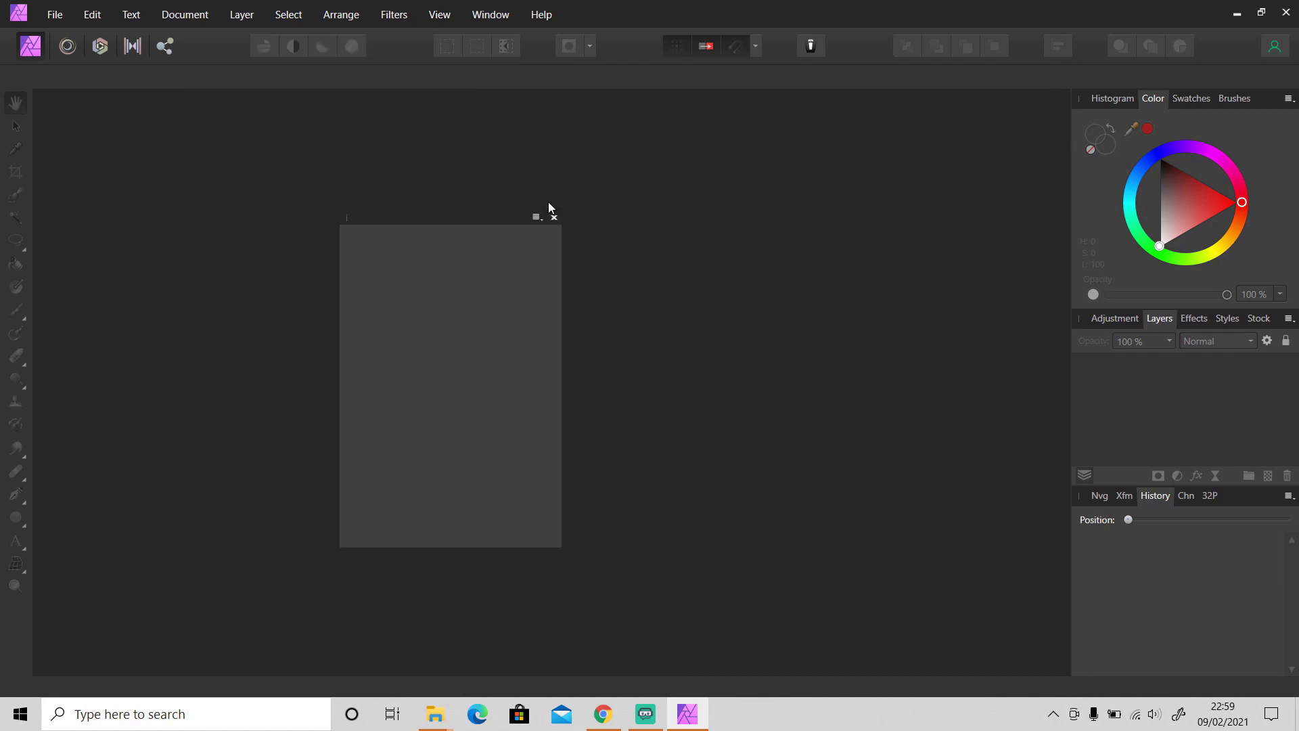
left_click_drag(372, 221, 47, 108)
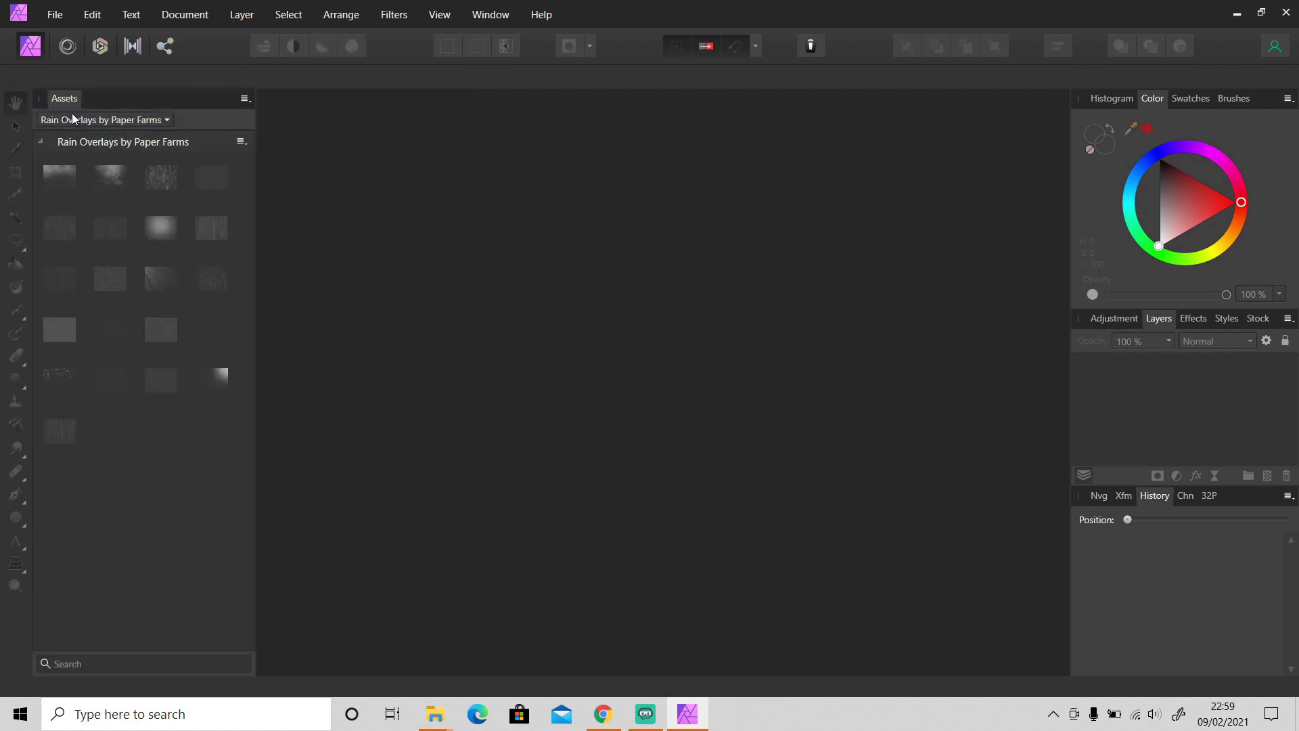
left_click(141, 118)
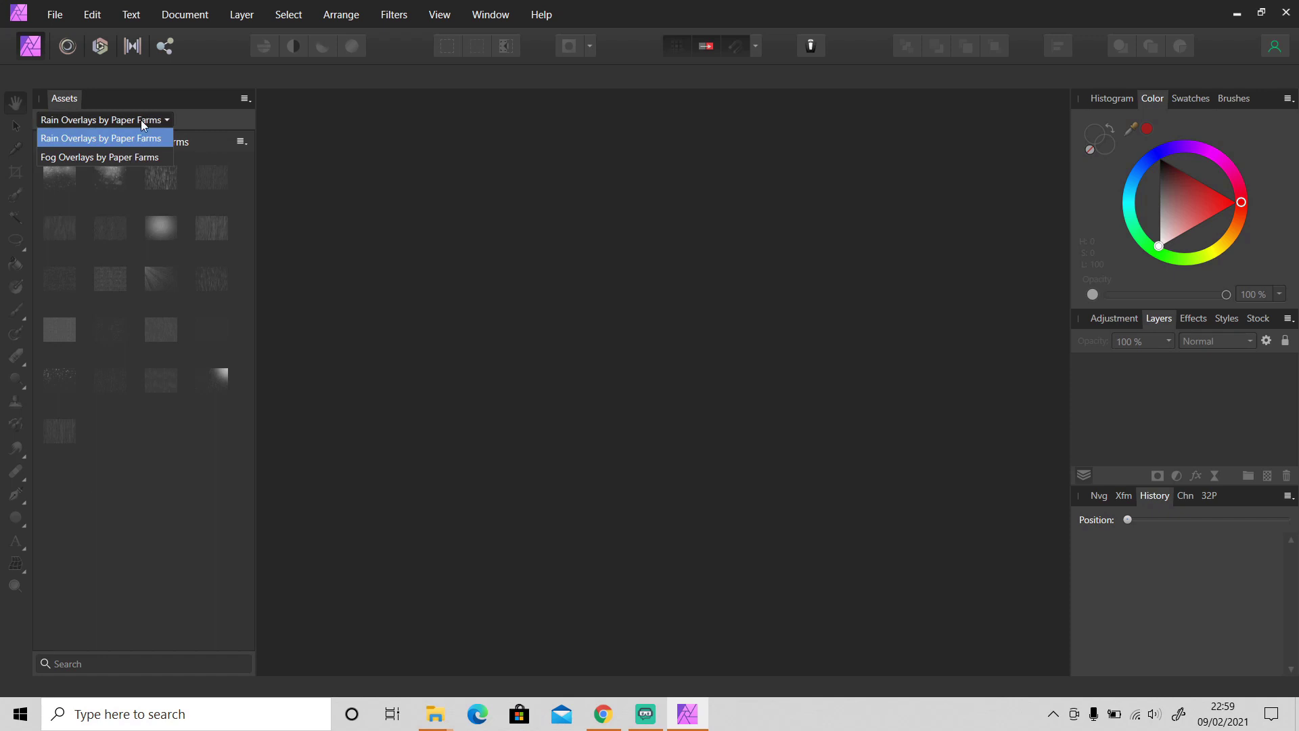
left_click(129, 160)
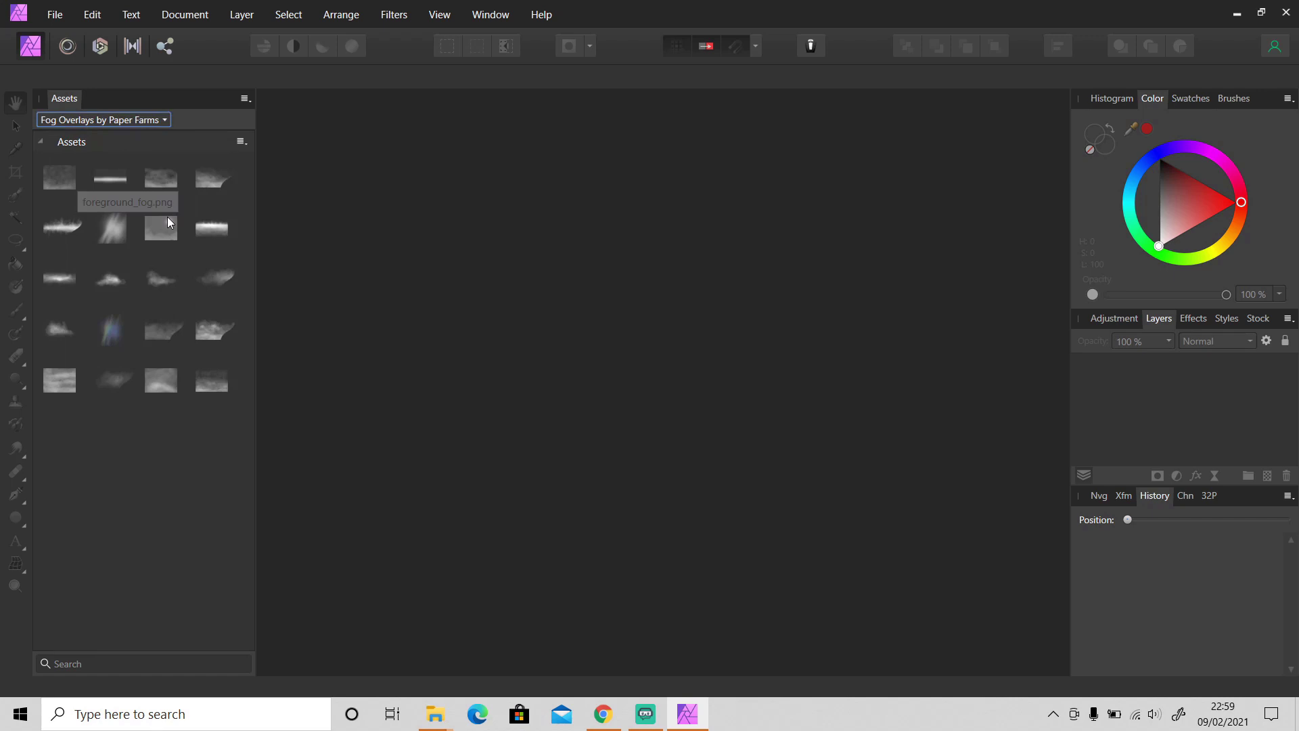
Step: Open DSC_0047_2a.jpg from the Export folder in Affinity Photo
mouse_move(437, 722)
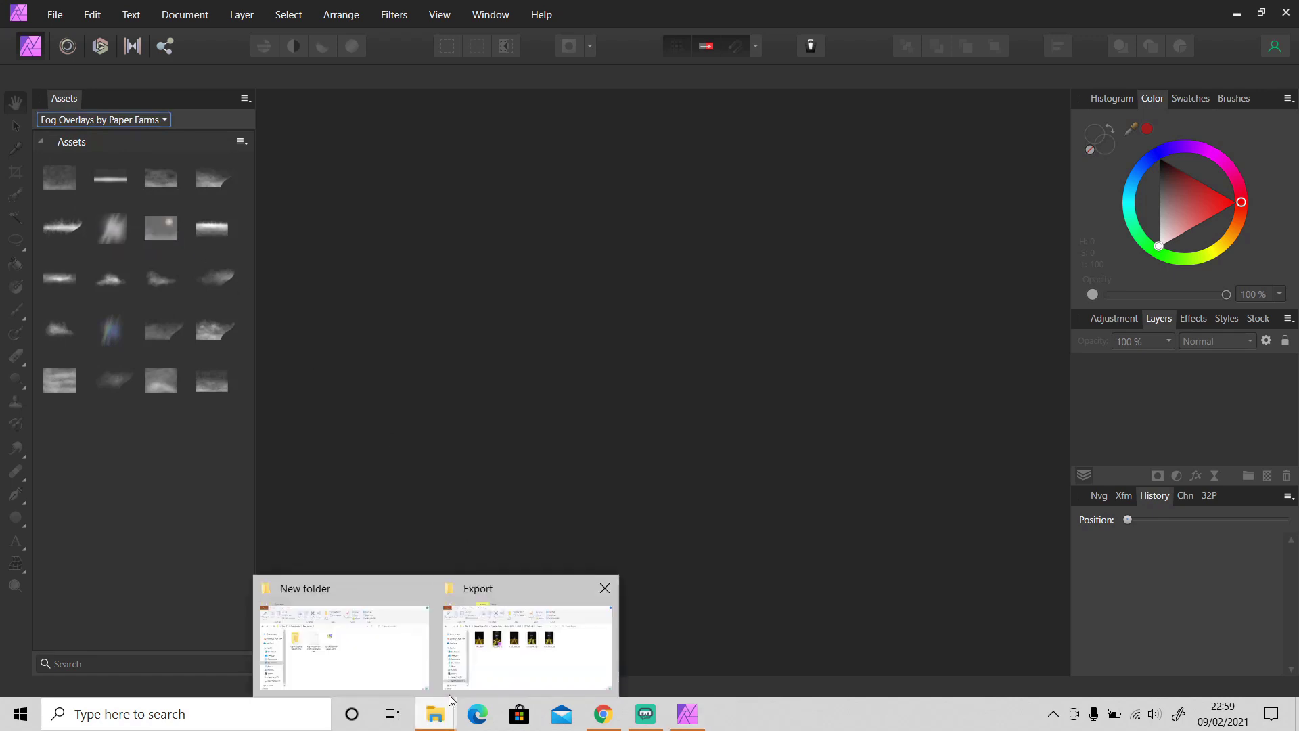
left_click(522, 661)
left_click_drag(724, 410, 1239, 638)
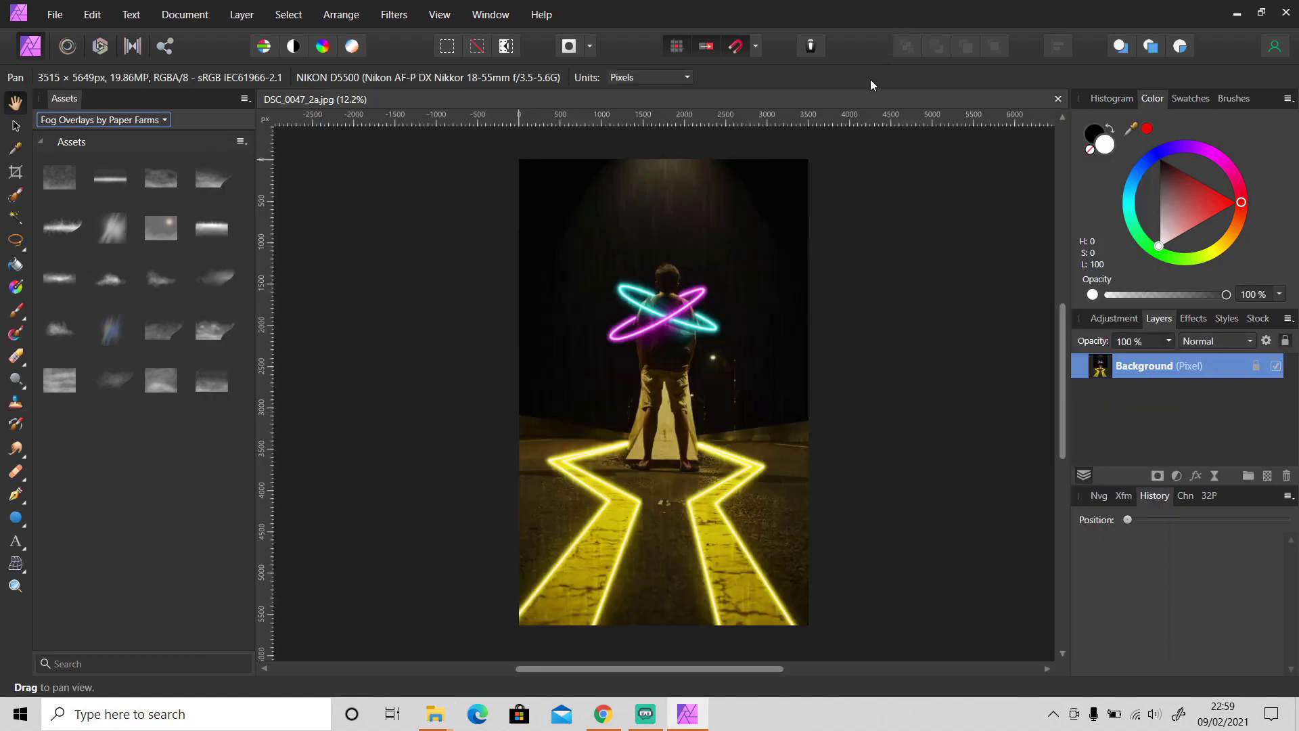
Step: Drag the deluge overlay from Rain Overlays by Paper Farms onto the photo
left_click(94, 122)
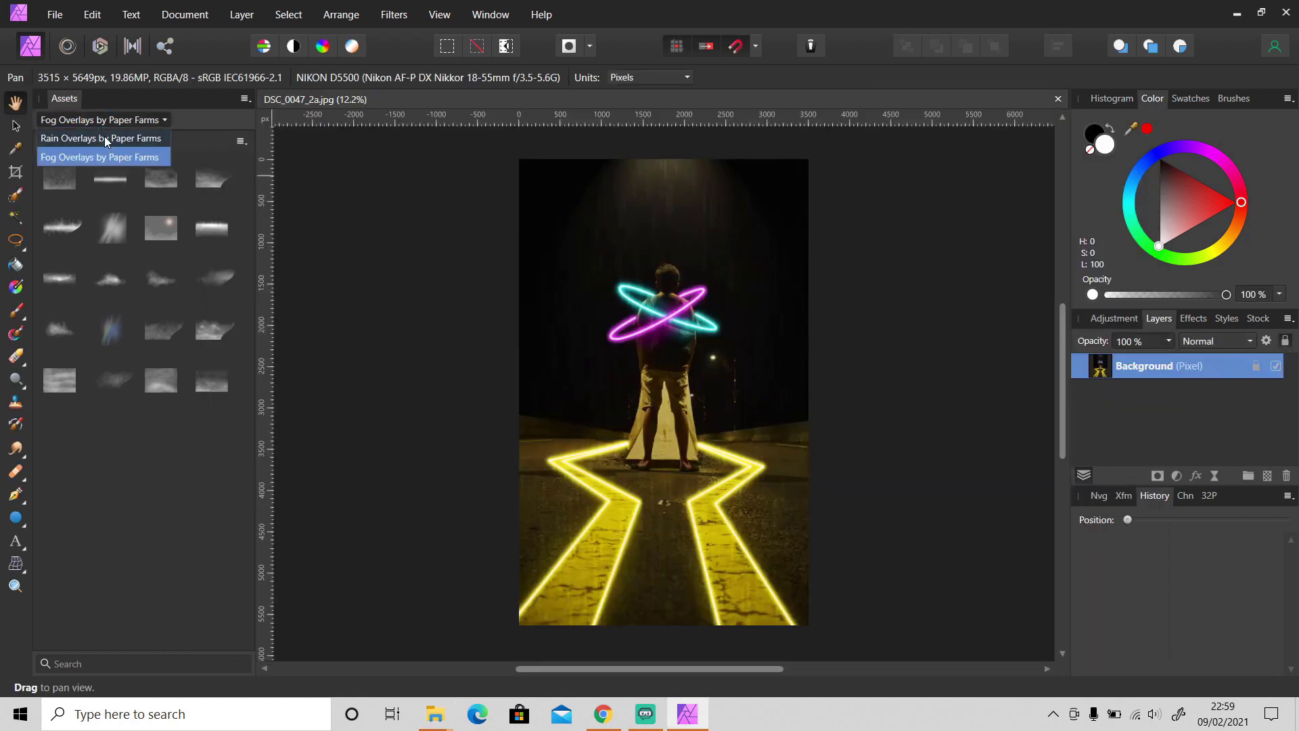
left_click(106, 138)
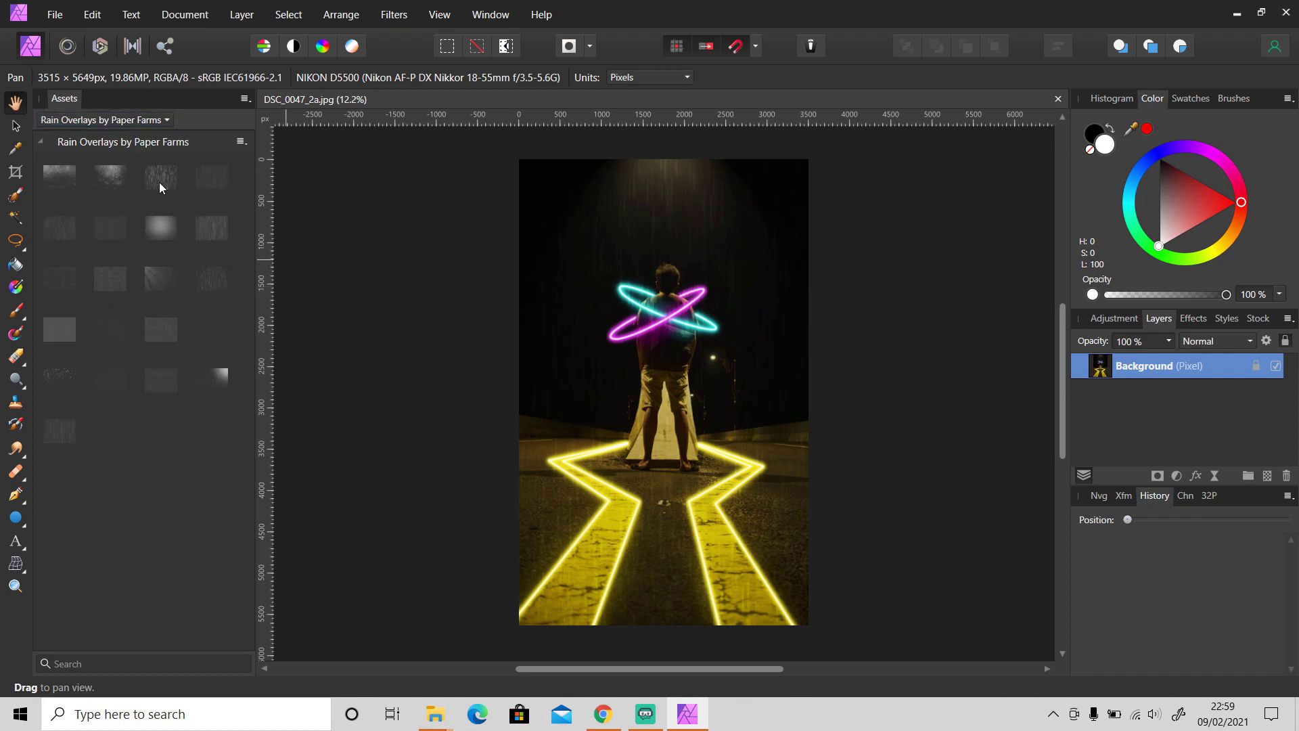
left_click_drag(160, 182, 733, 290)
Step: Set the deluge.png layer's blend mode to Overlay and shift it slightly down
left_click(900, 310)
left_click(753, 302)
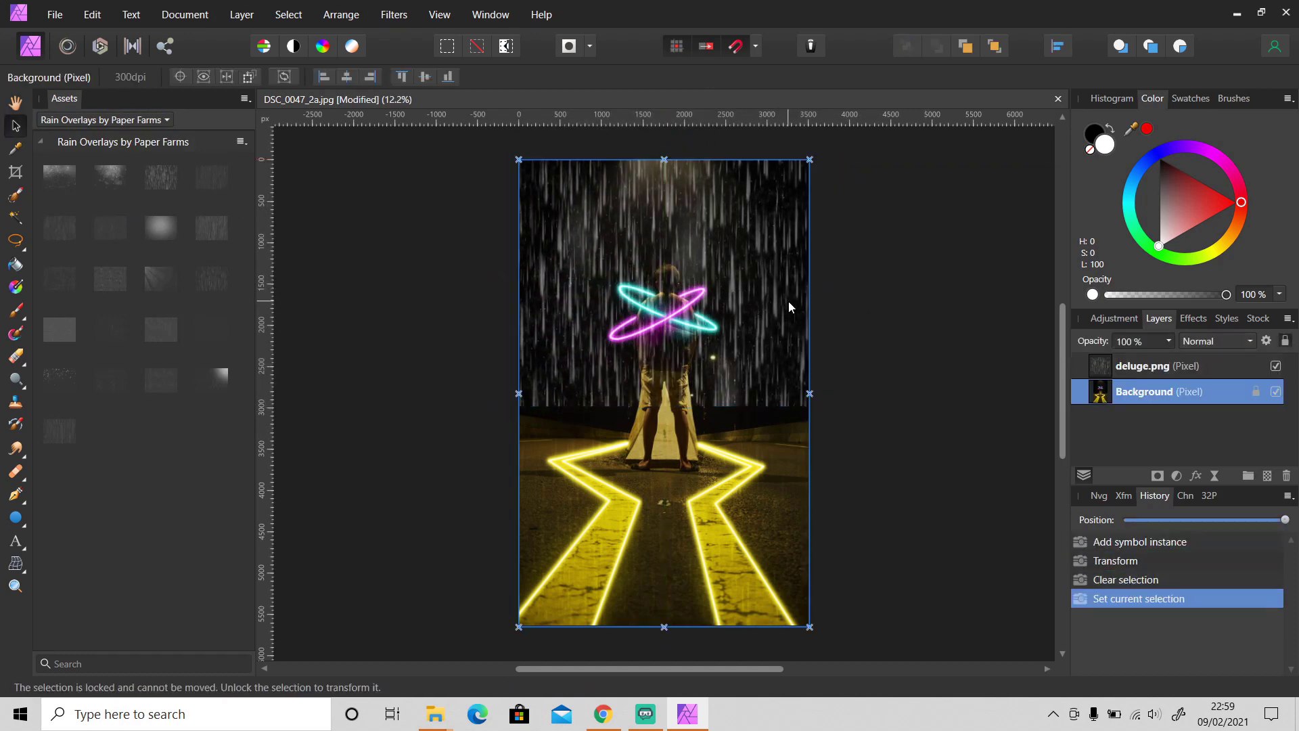
left_click(1155, 366)
left_click(1208, 341)
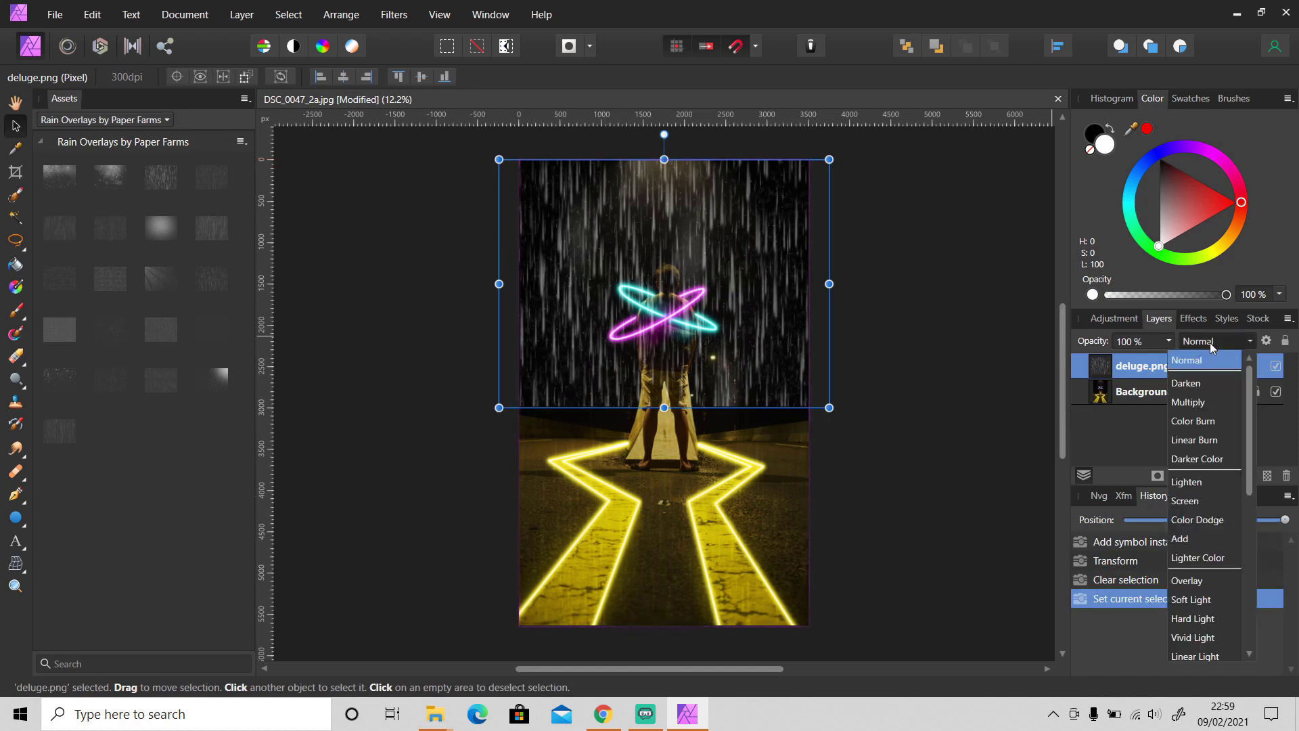
left_click(1189, 580)
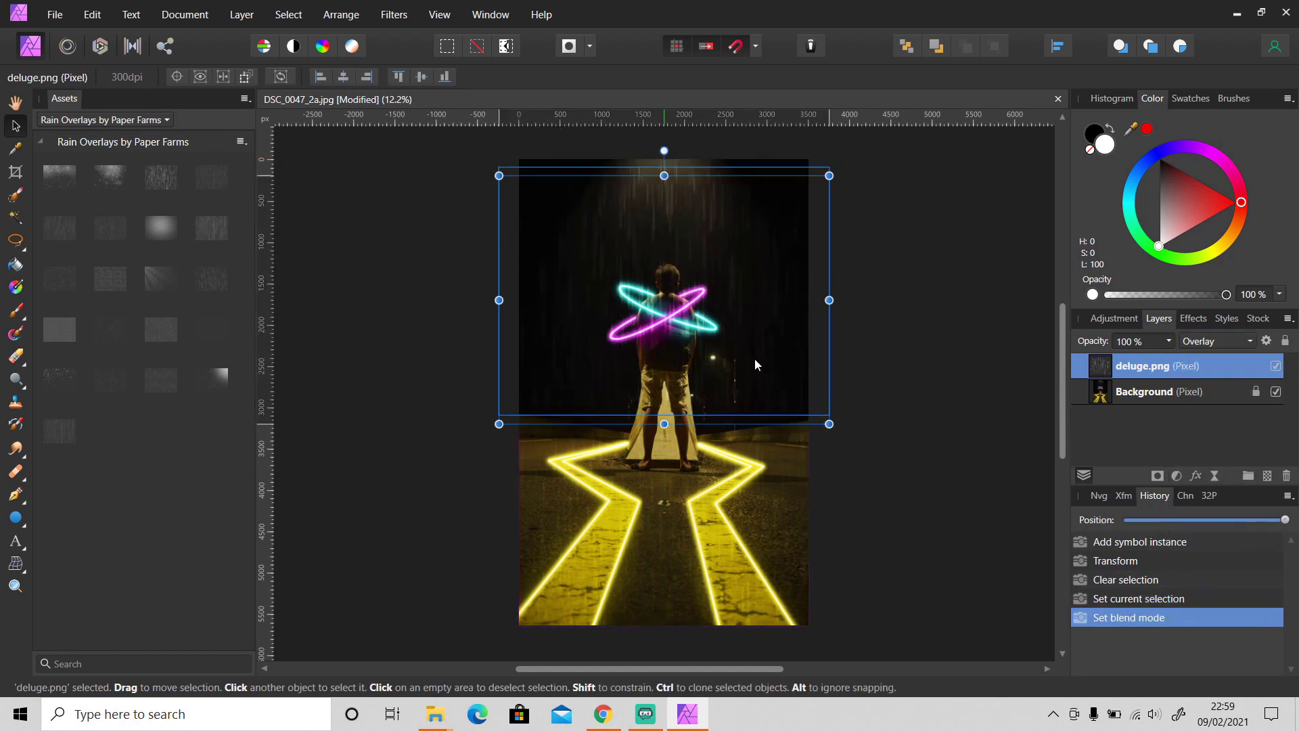
left_click_drag(756, 364, 753, 399)
left_click(938, 370)
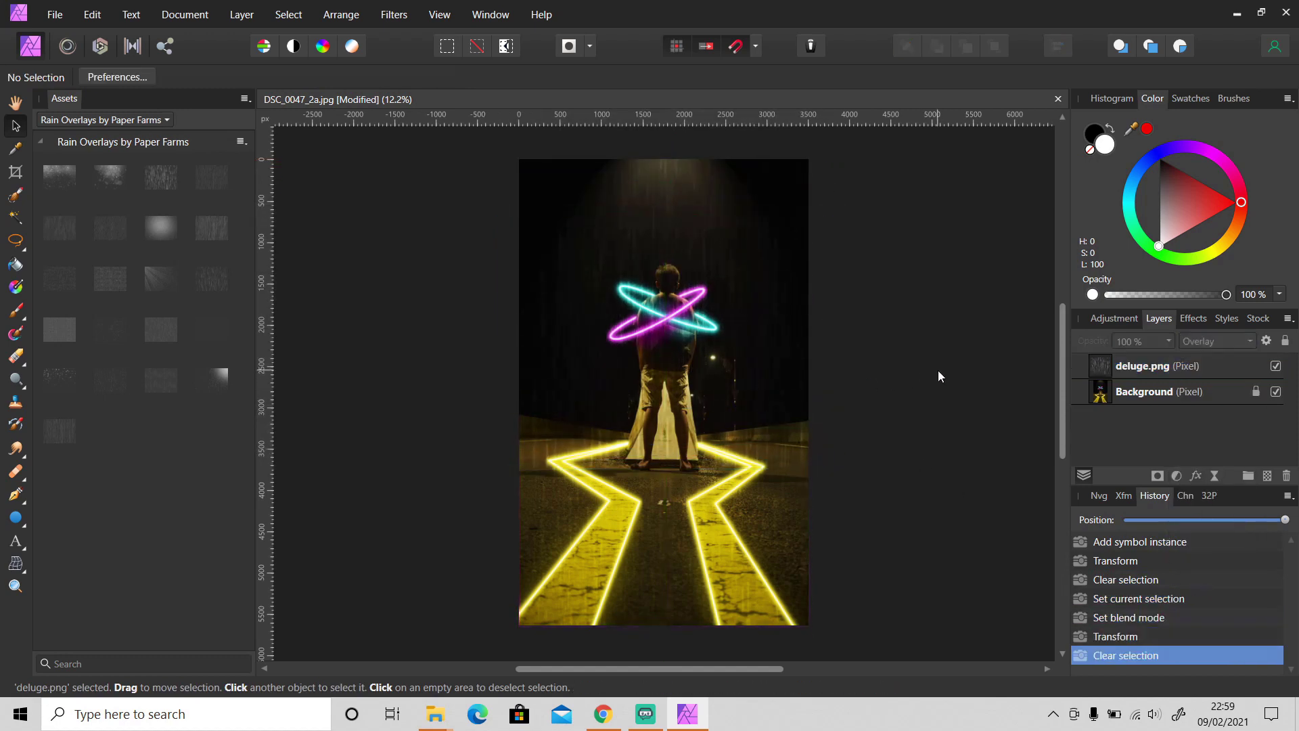
Step: Leave Always install available content switched off, then open Chrome's Downloads & product keys page
left_click(1275, 49)
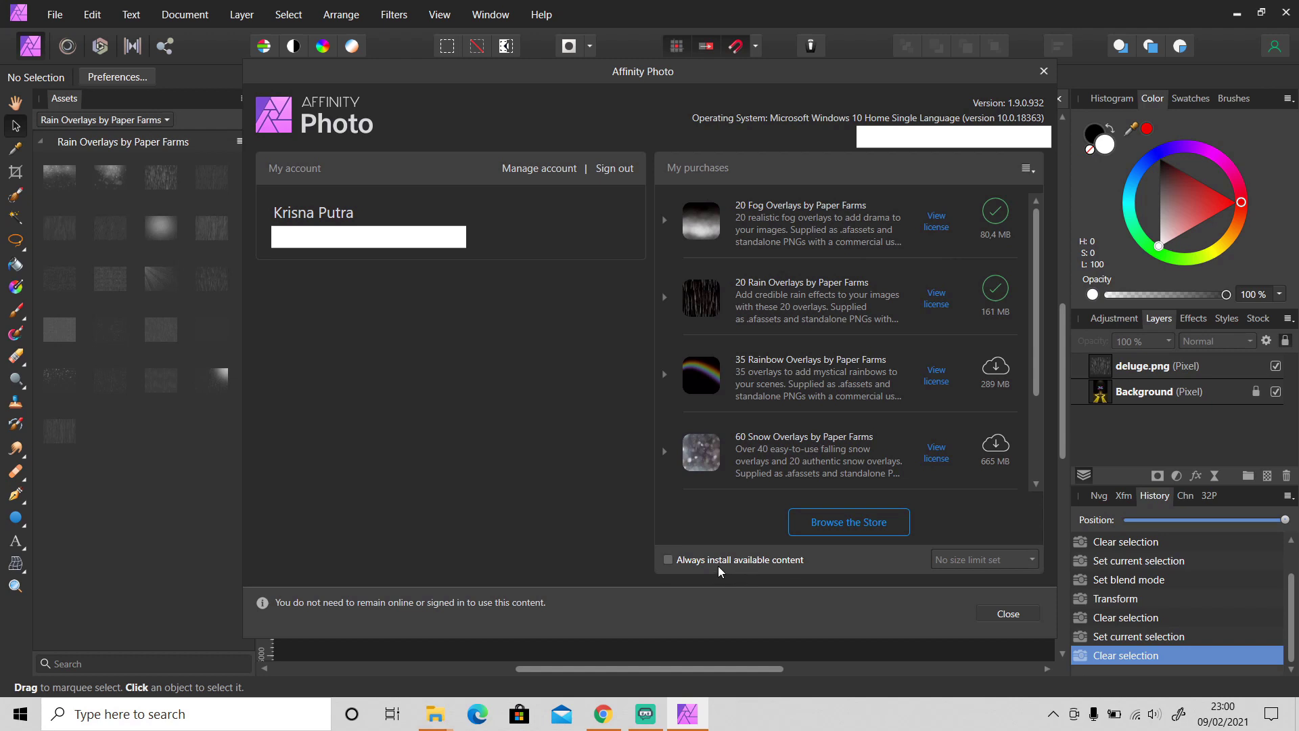
left_click(710, 567)
left_click(967, 567)
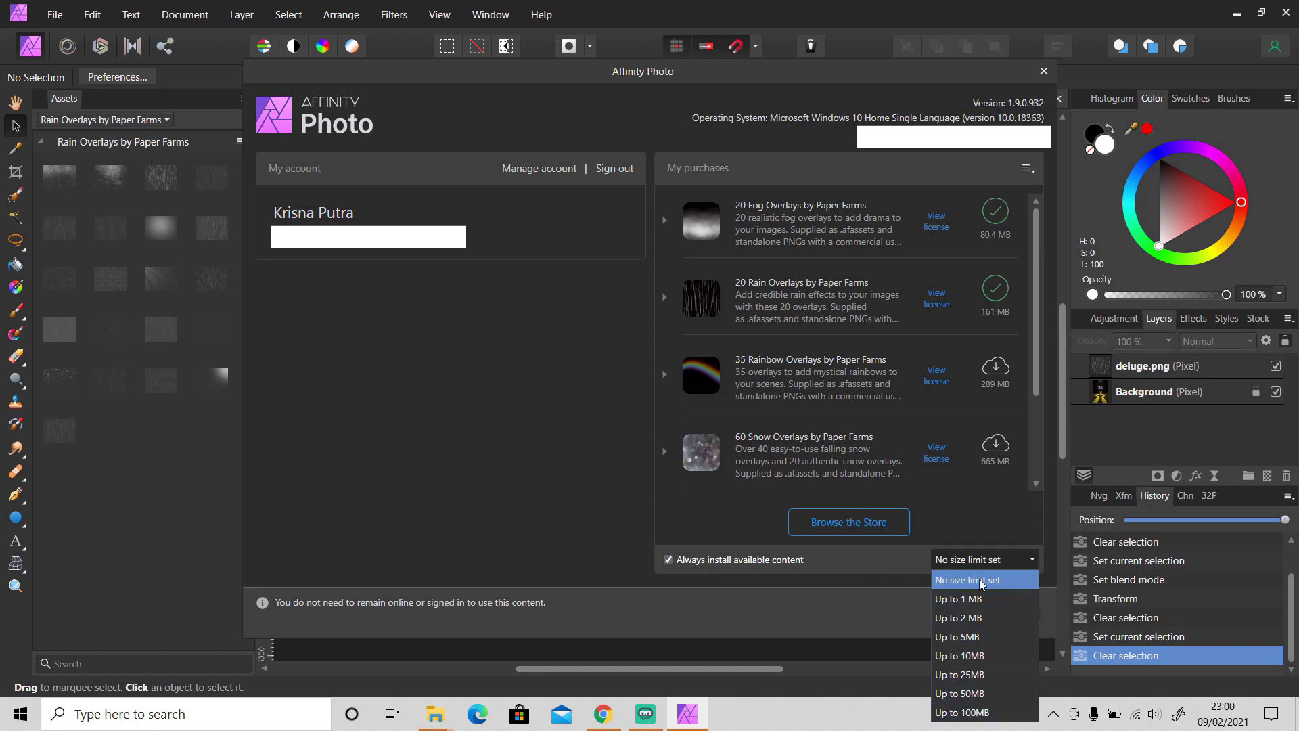
left_click(982, 580)
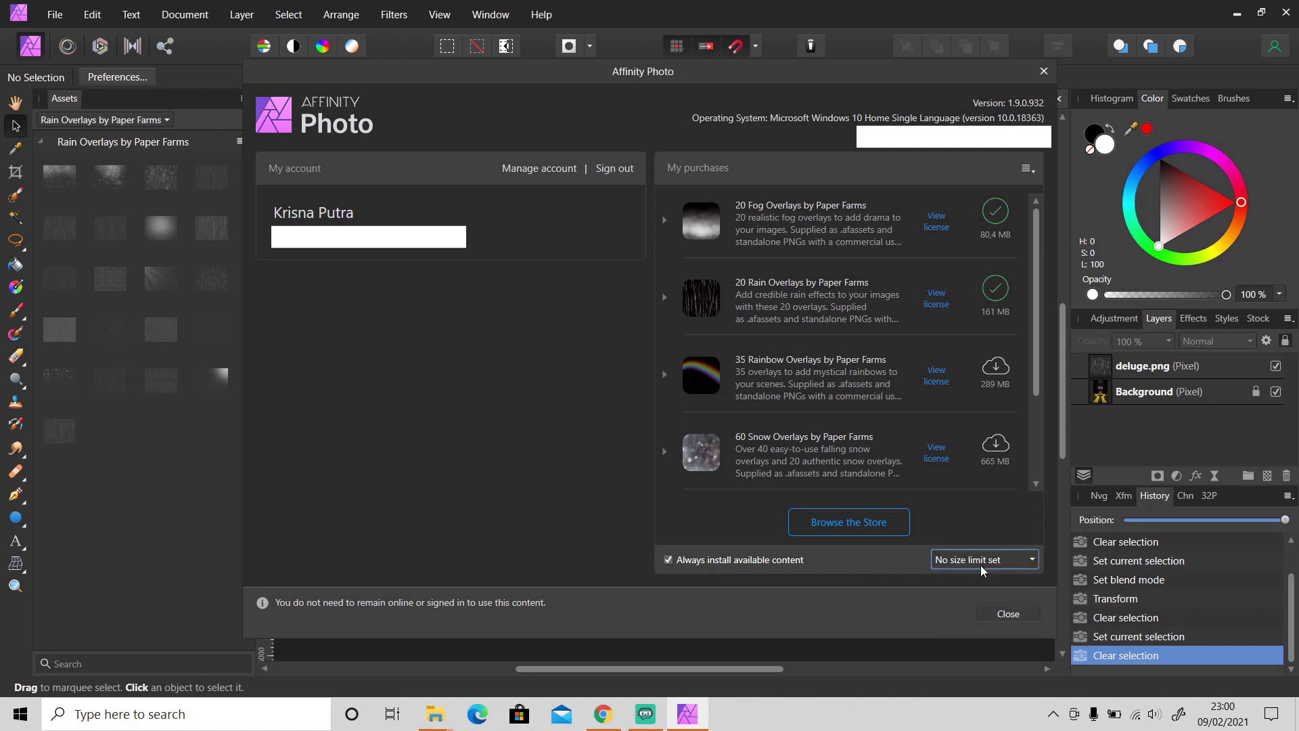
left_click(669, 559)
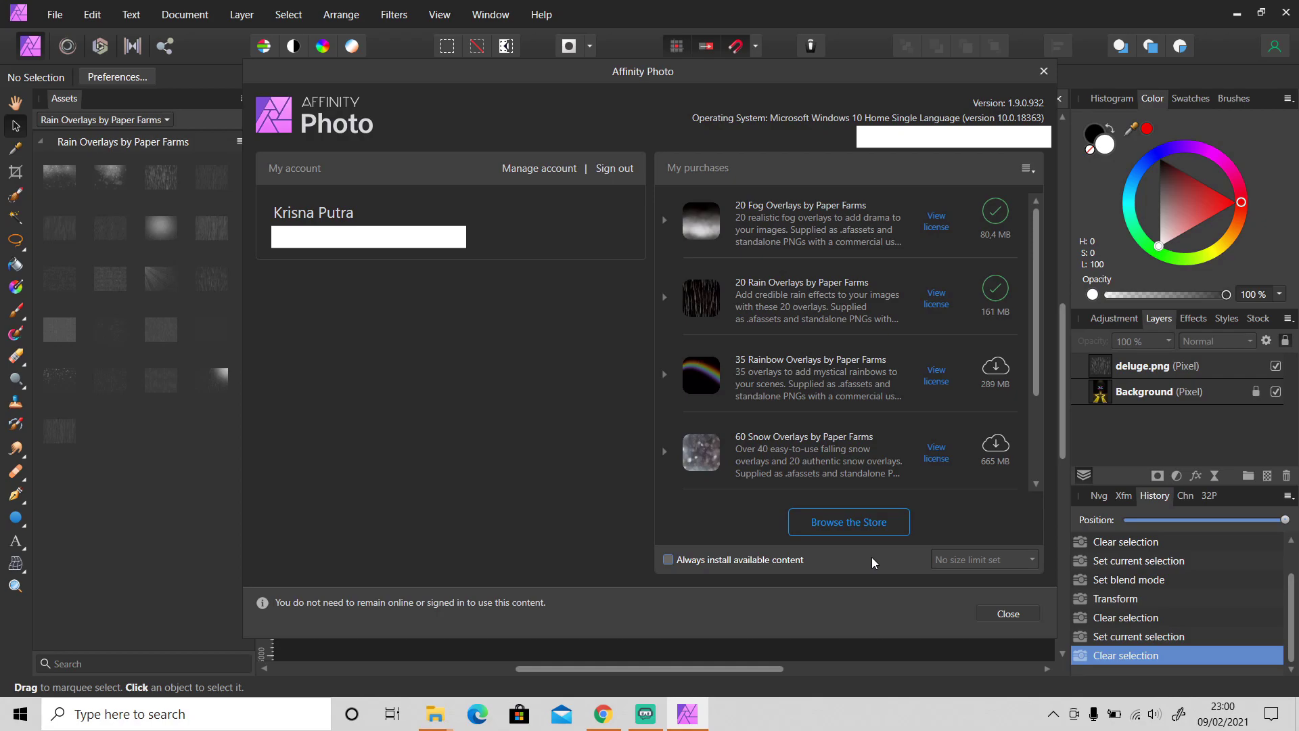
left_click(1008, 613)
left_click(603, 714)
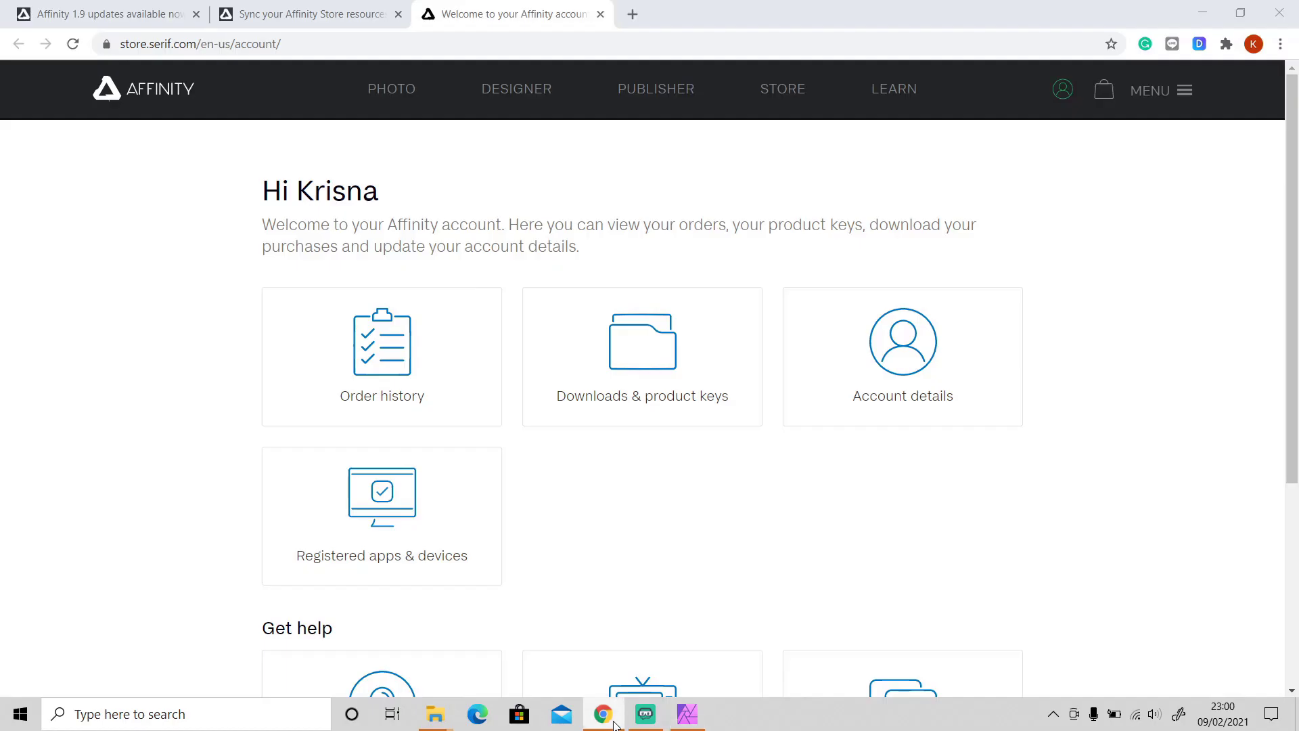
left_click(662, 367)
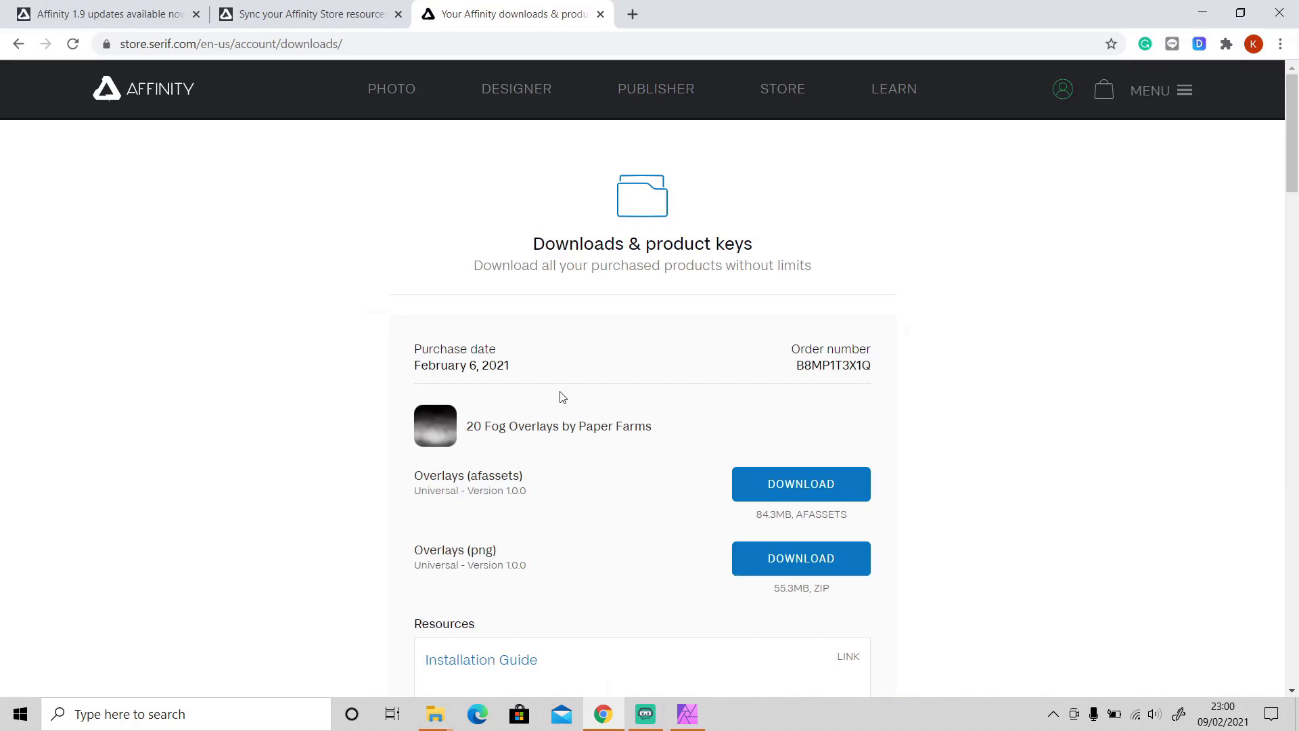
Step: Import fog-overlays-by-paper-farms.afassets from Downloads > New folder into Assets, then reopen My Account
left_click(687, 711)
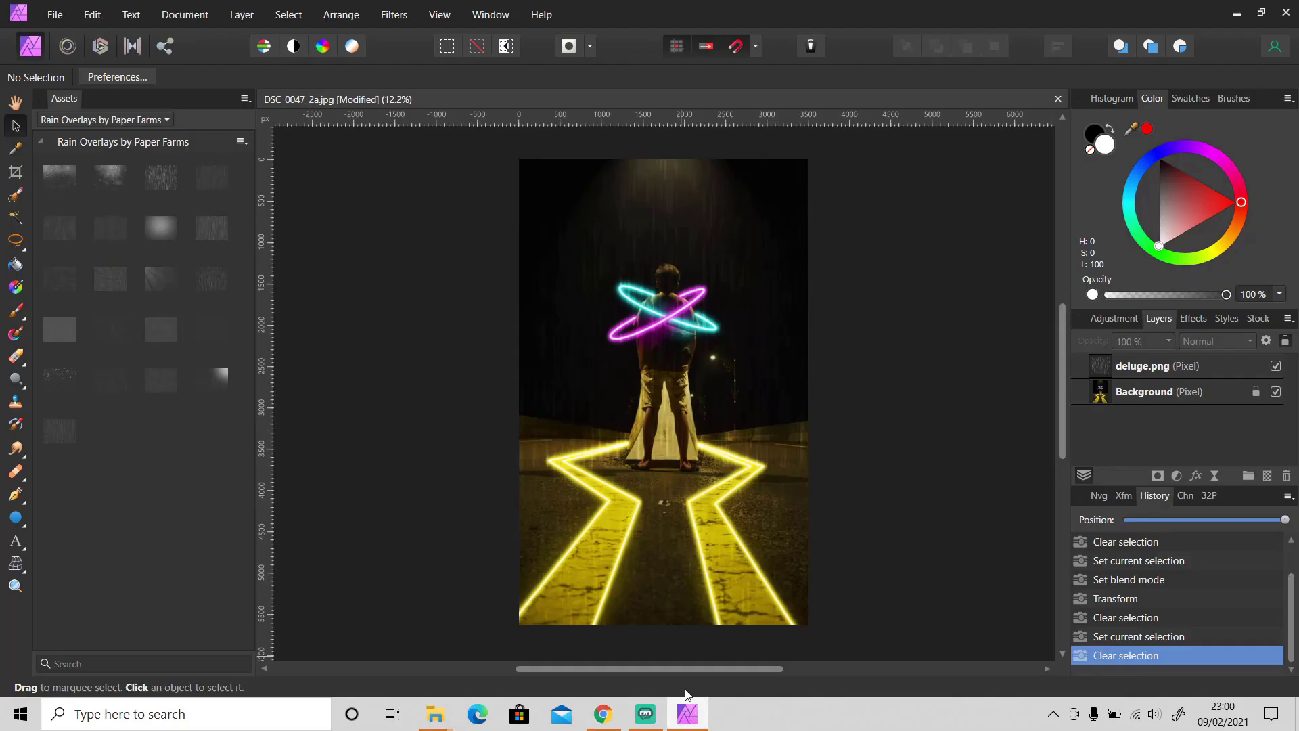
left_click(244, 98)
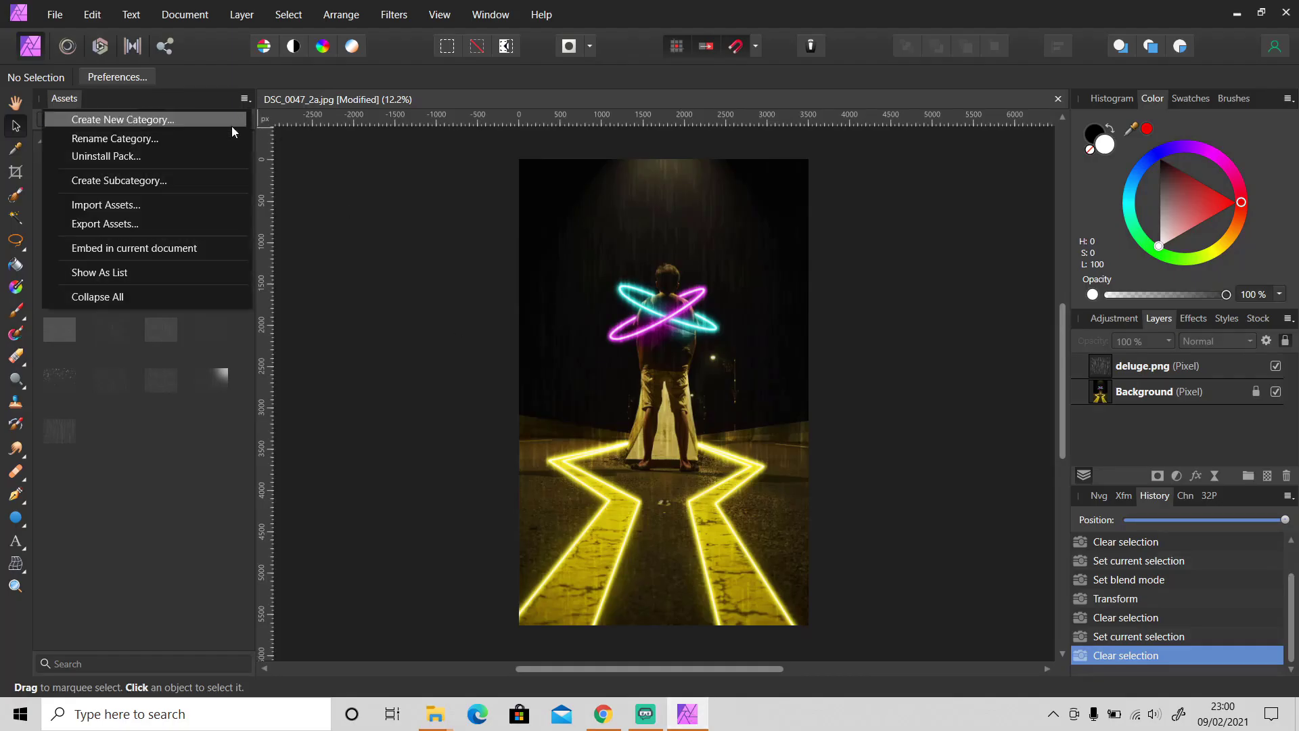
left_click(196, 203)
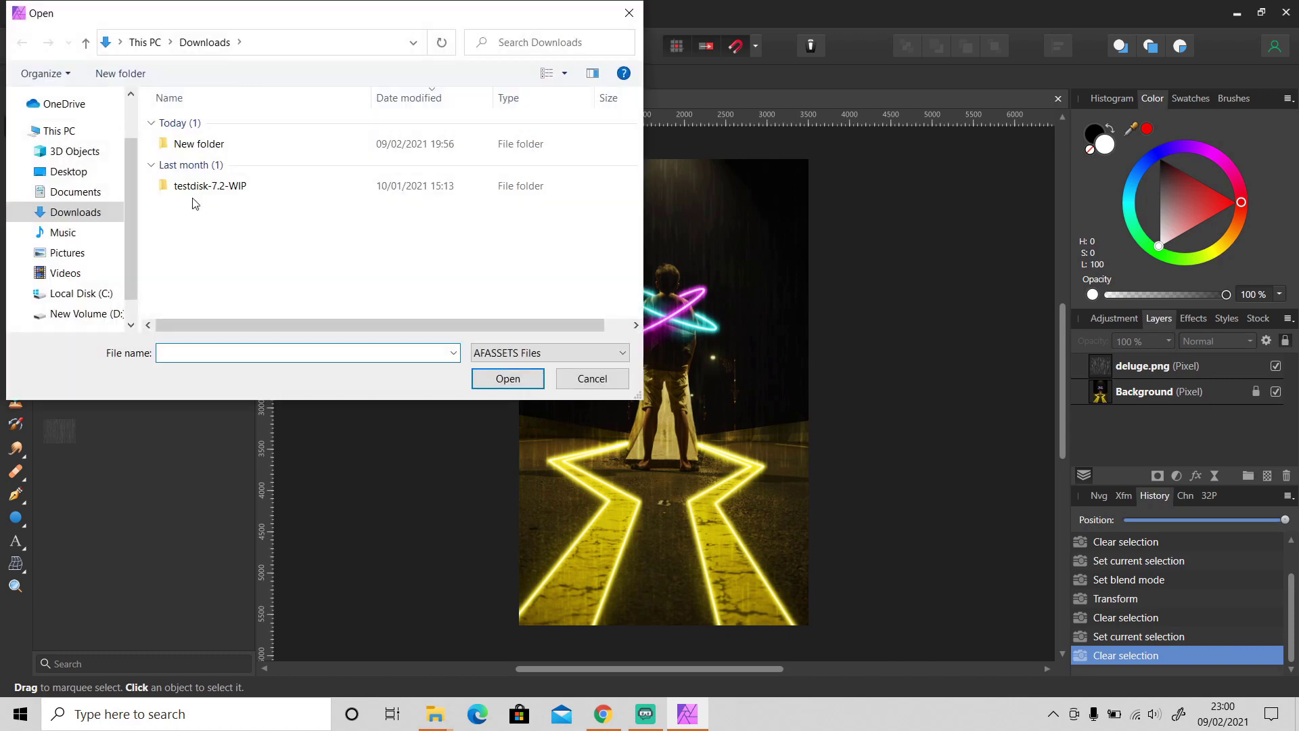
double_click(199, 144)
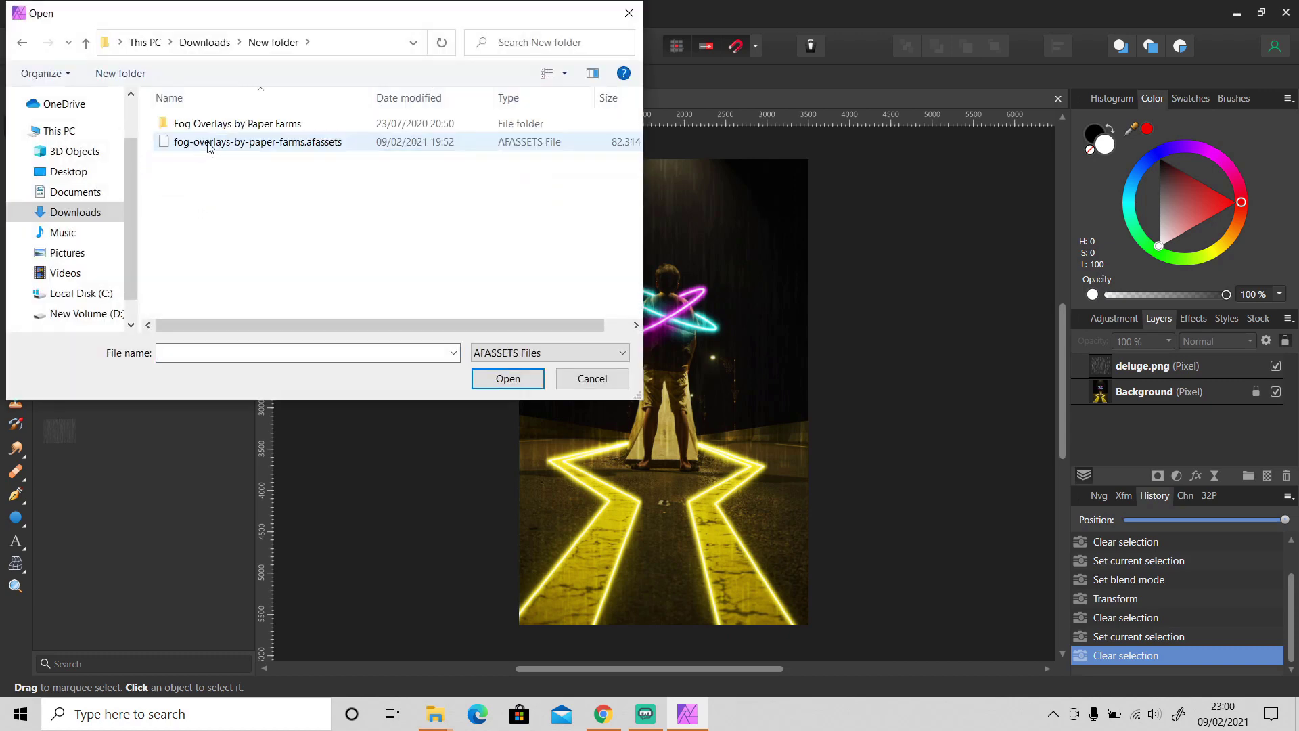
double_click(227, 142)
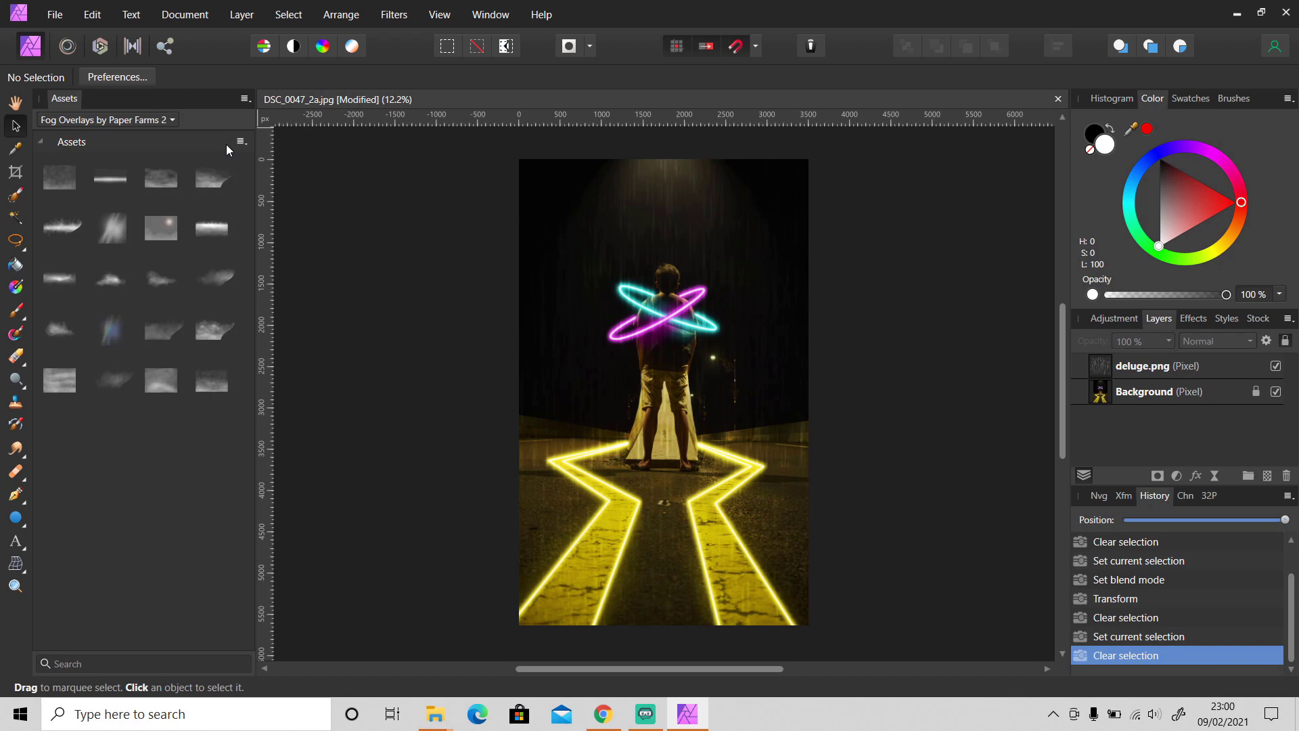
left_click(1276, 46)
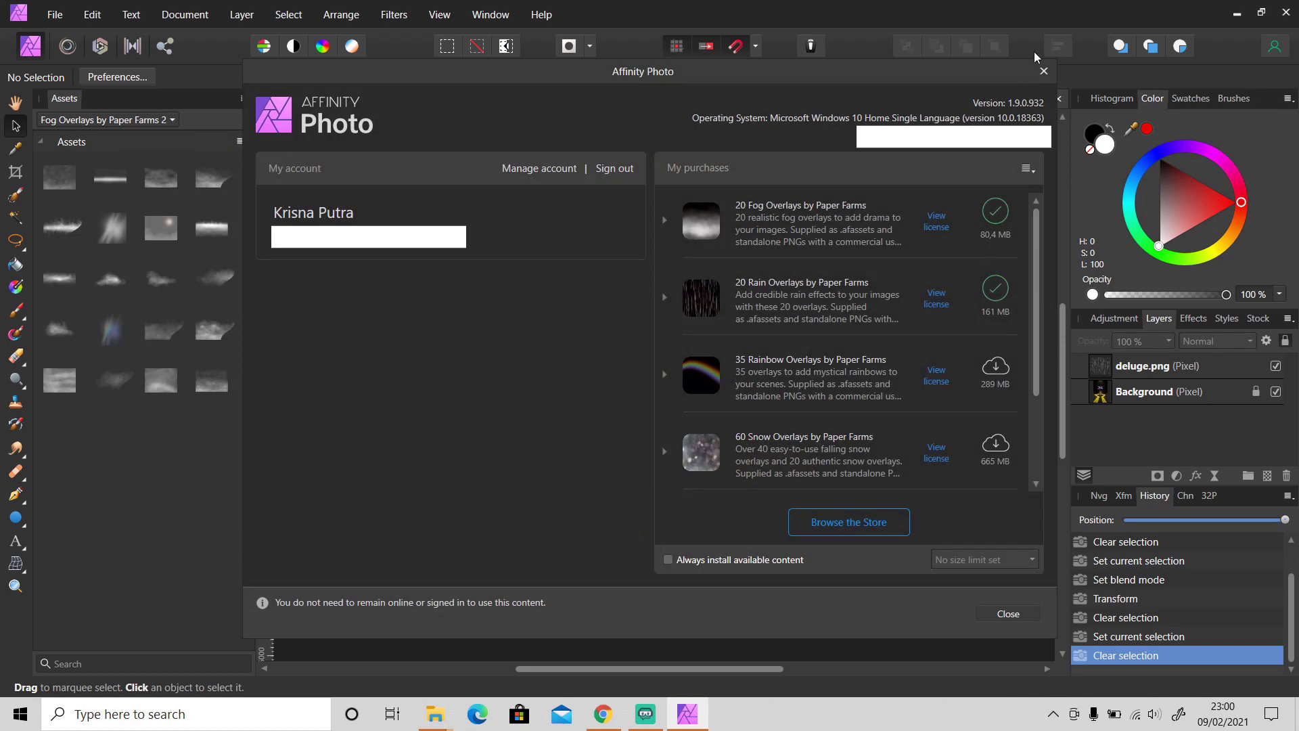
Step: Close the account window and delete the Fog Overlays by Paper Farms 2 asset category
left_click(1045, 70)
left_click(153, 121)
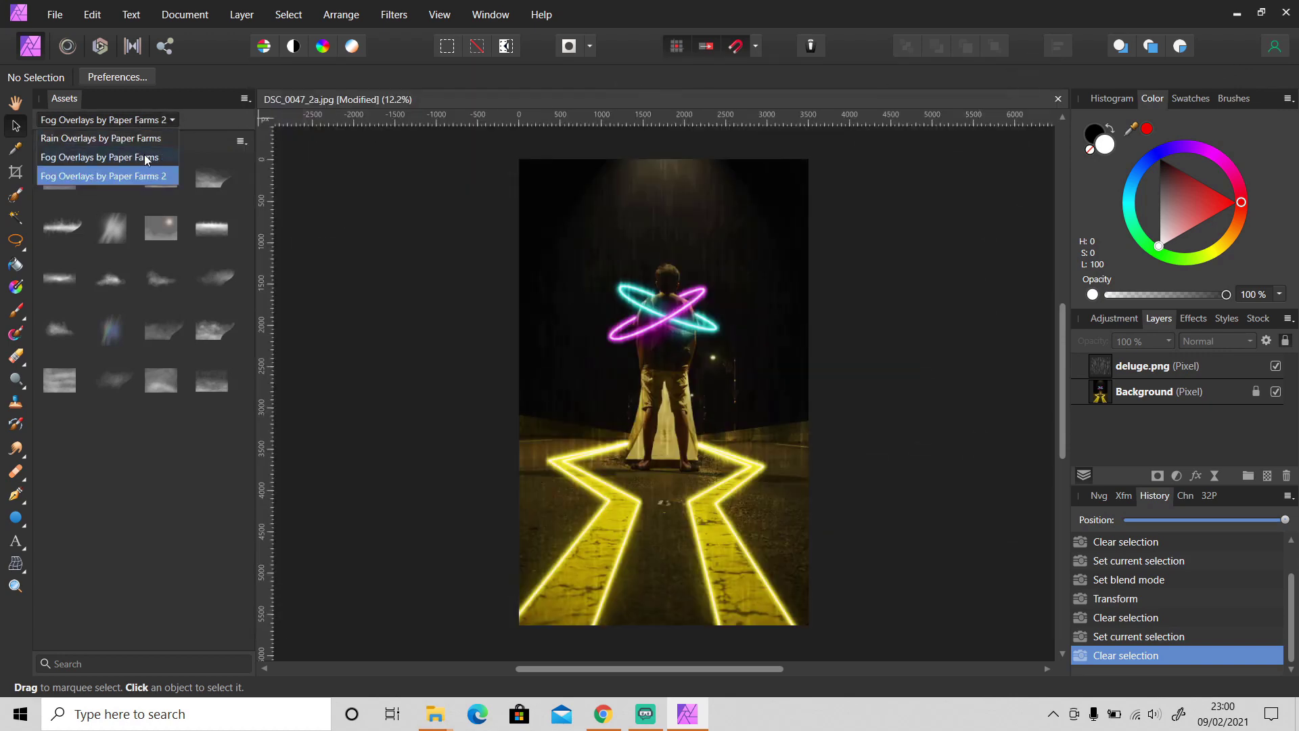
left_click(138, 177)
left_click(242, 100)
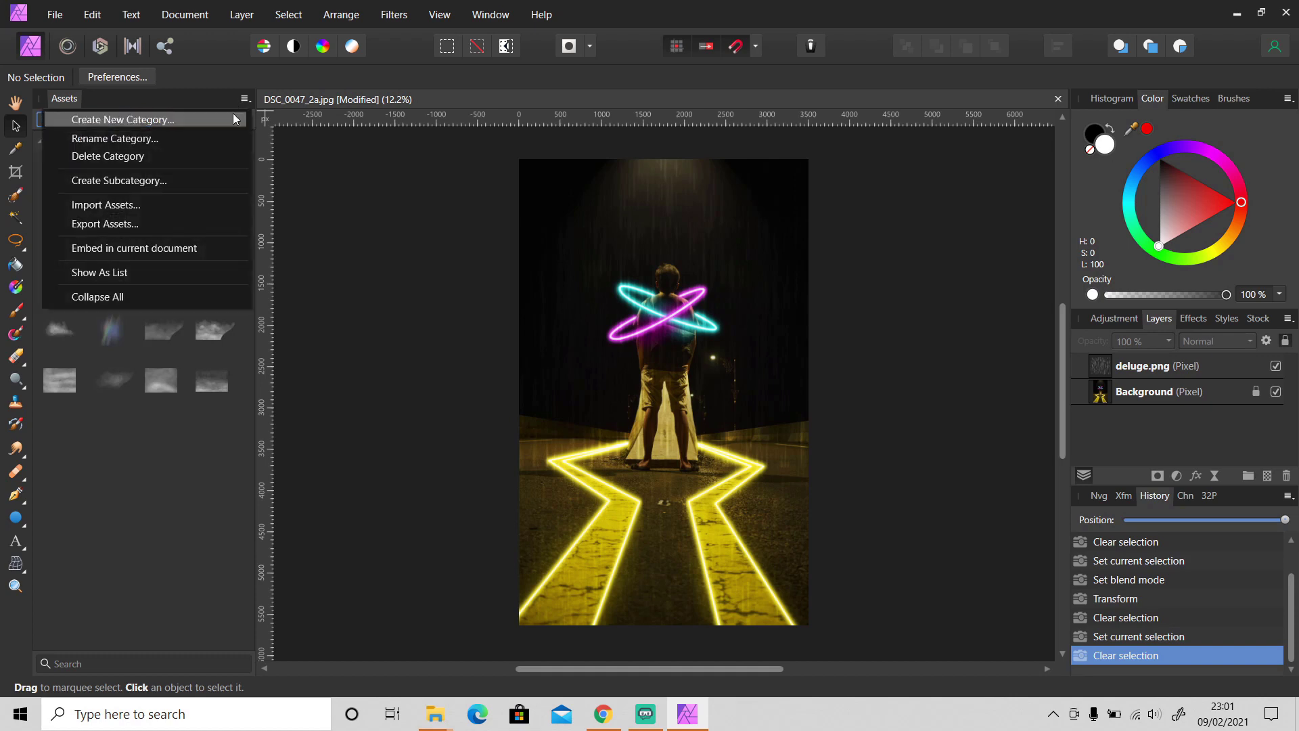
left_click(206, 156)
left_click(609, 369)
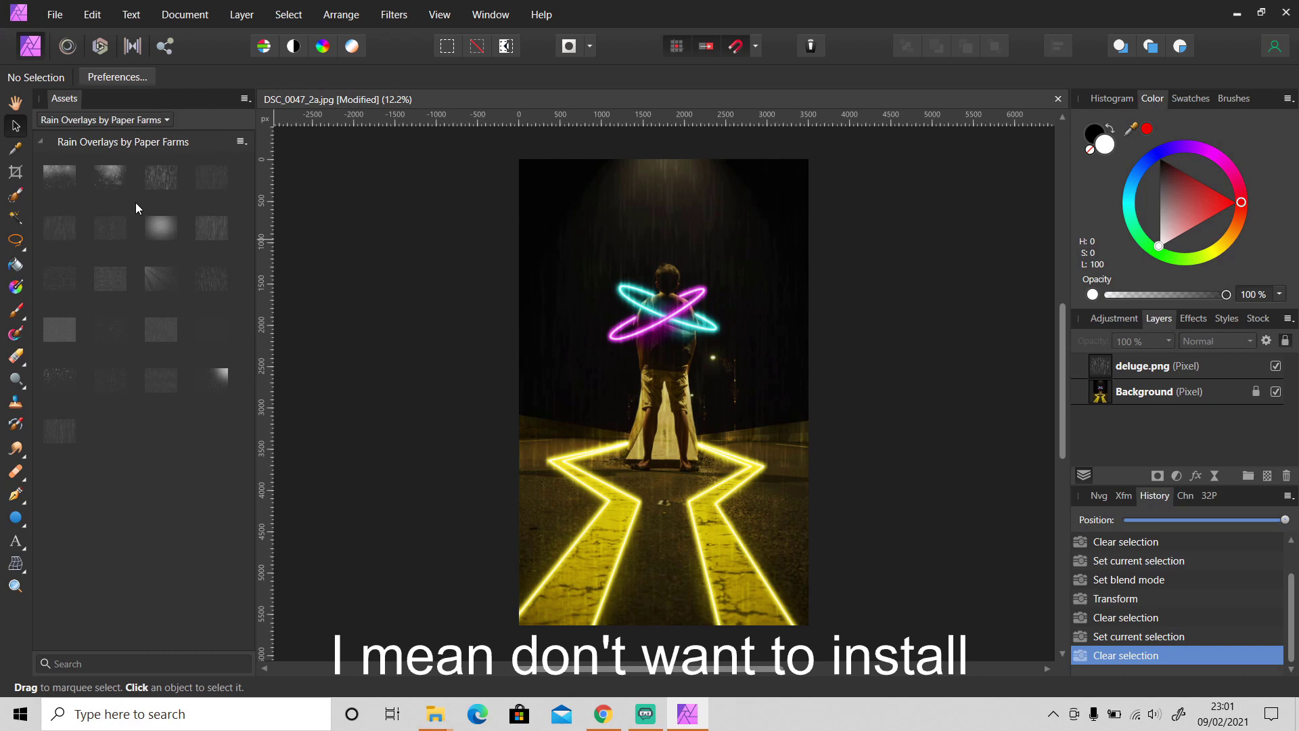
Step: Reopen and close My Account, then bring Chrome's store downloads page back to the front
left_click(1276, 46)
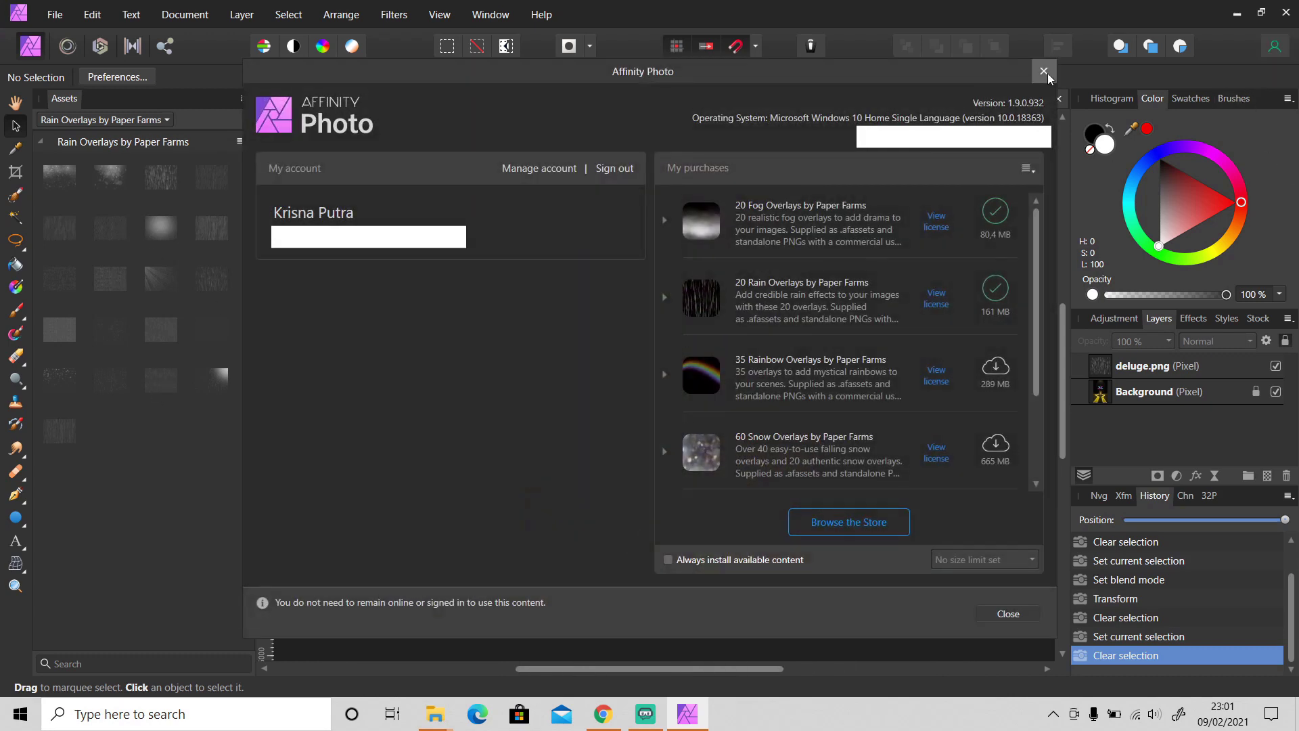
left_click(1044, 71)
left_click(603, 714)
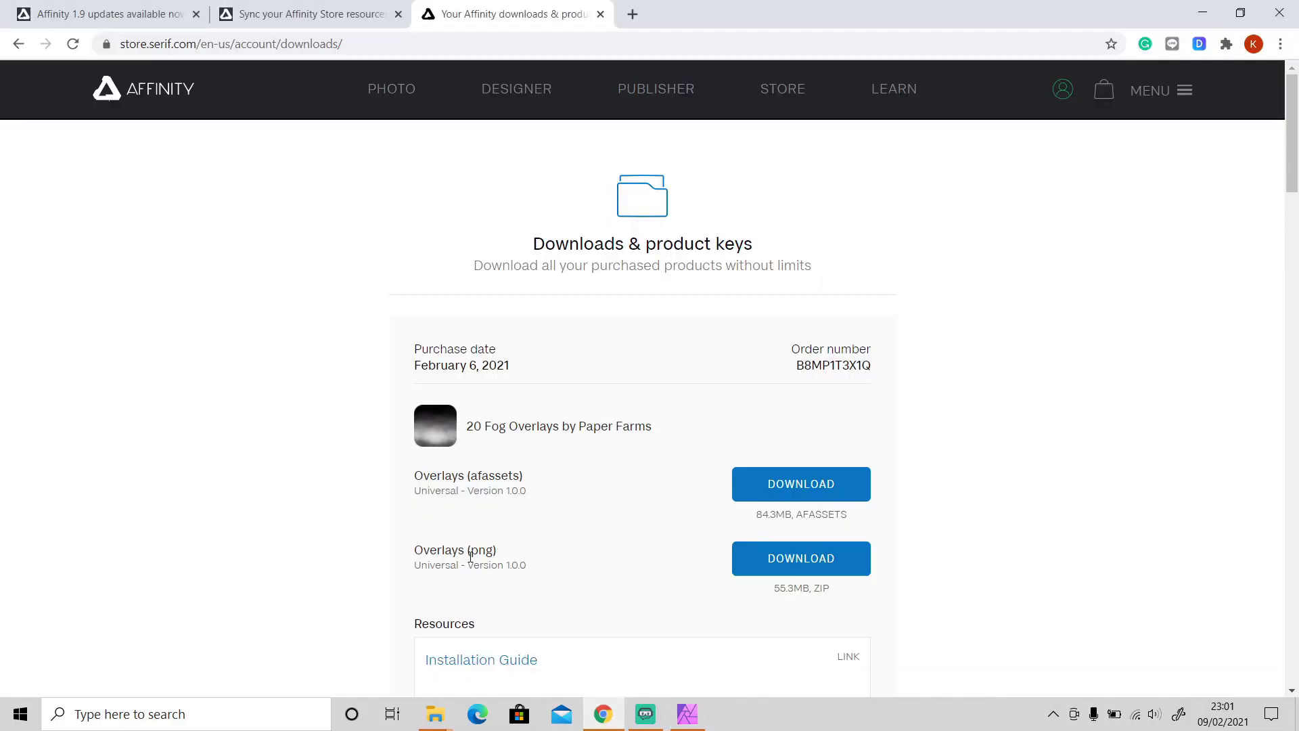
Step: Open the Fog Overlays by Paper Farms folder and drag Foreground_fog.png into Affinity Photo
left_click(685, 720)
mouse_move(435, 714)
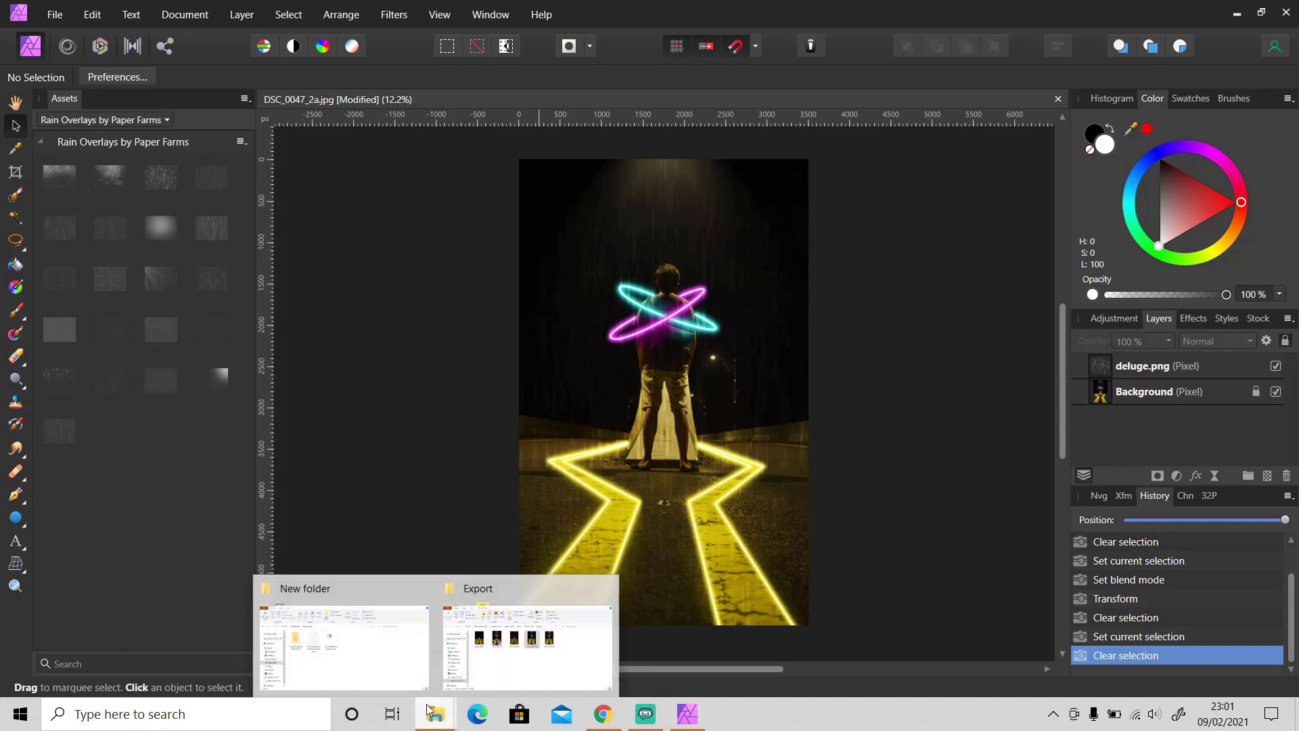
left_click(384, 653)
double_click(381, 378)
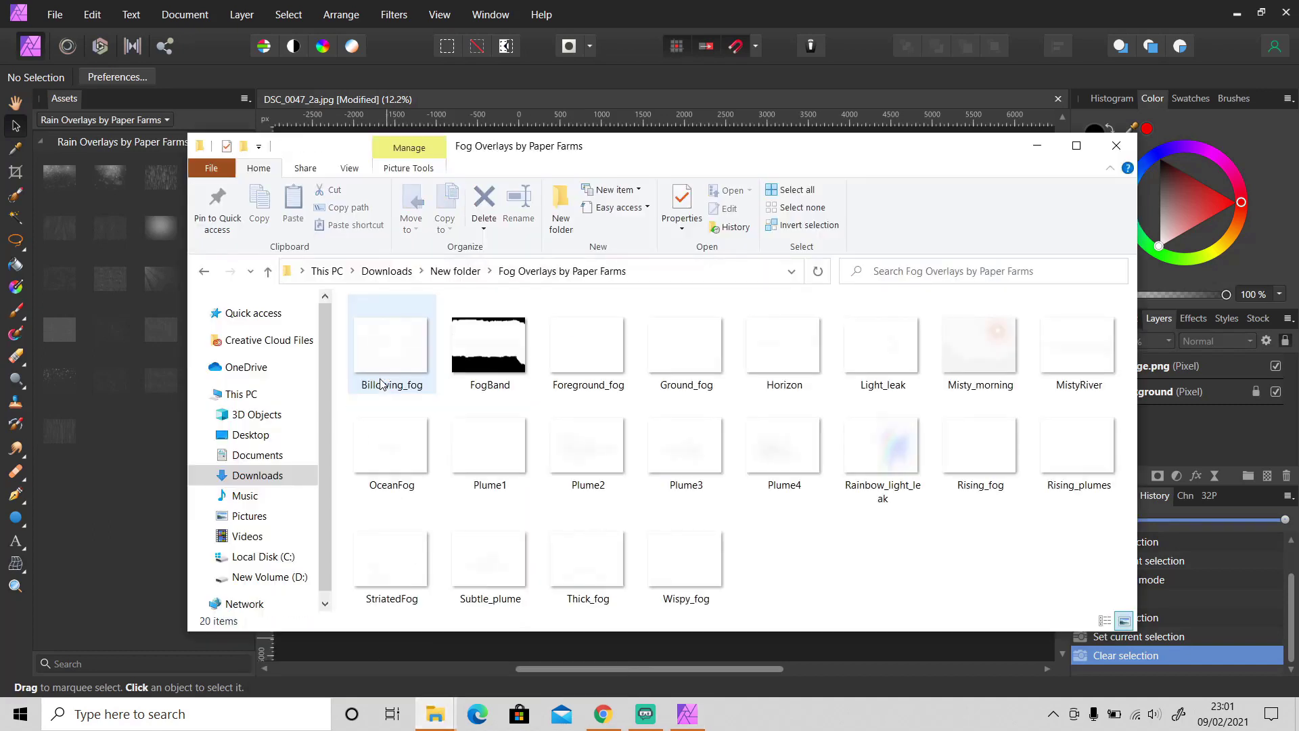
left_click(585, 366)
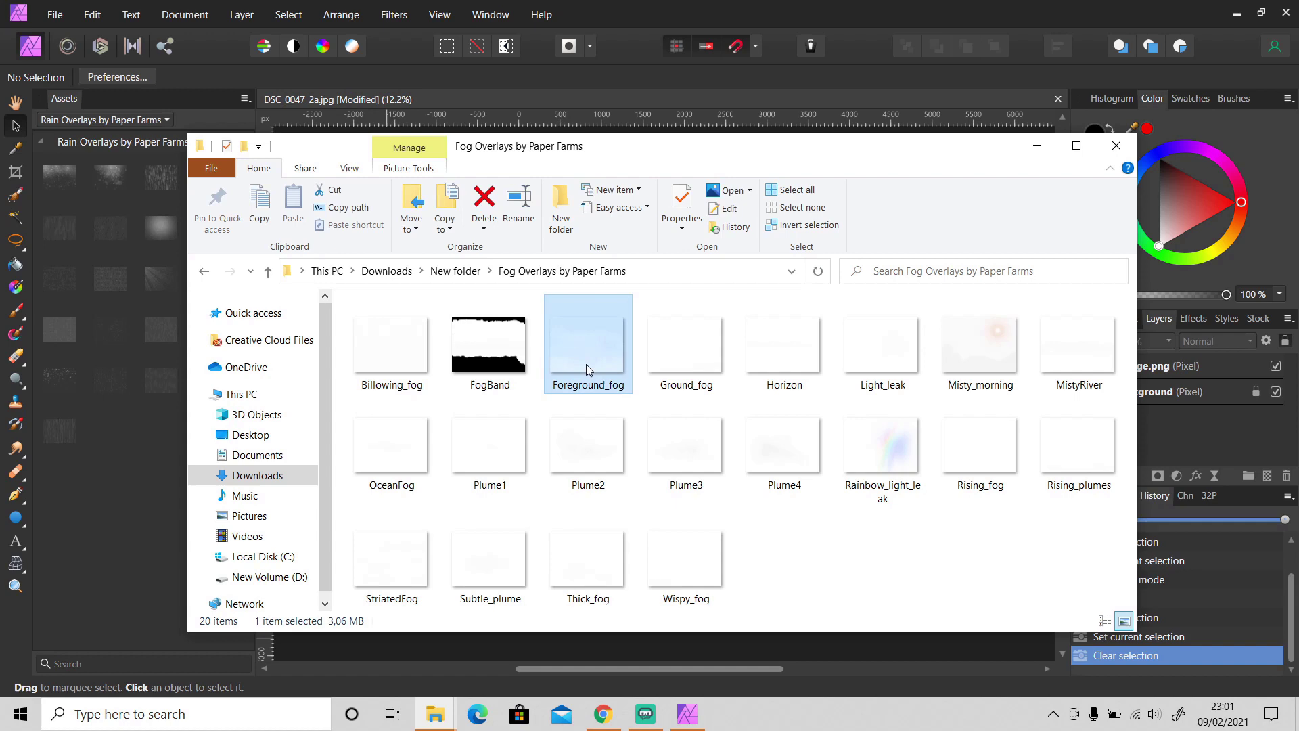
left_click_drag(586, 365, 1218, 595)
Step: Open Foreground_fog as its own document, then paste it into DSC_0047 and move it over the figure
left_click(871, 12)
key("ctrl+c")
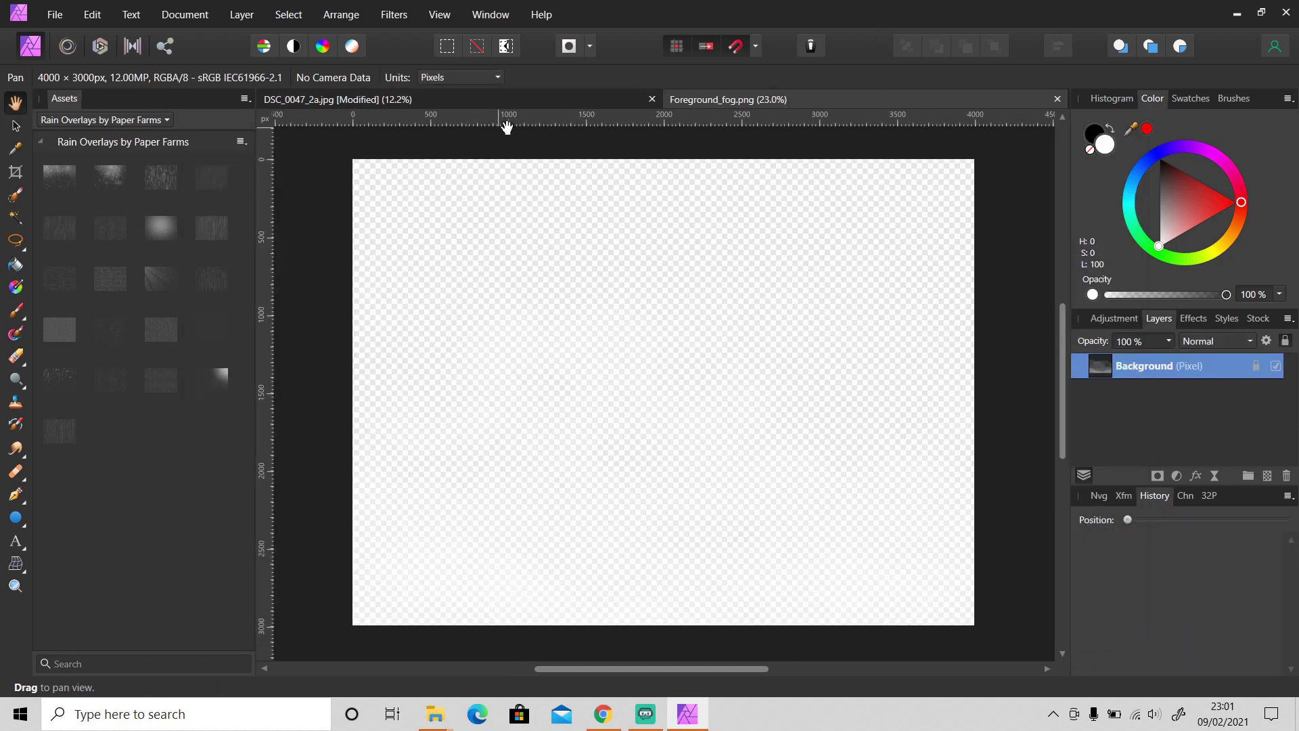
left_click(517, 100)
key("ctrl+v")
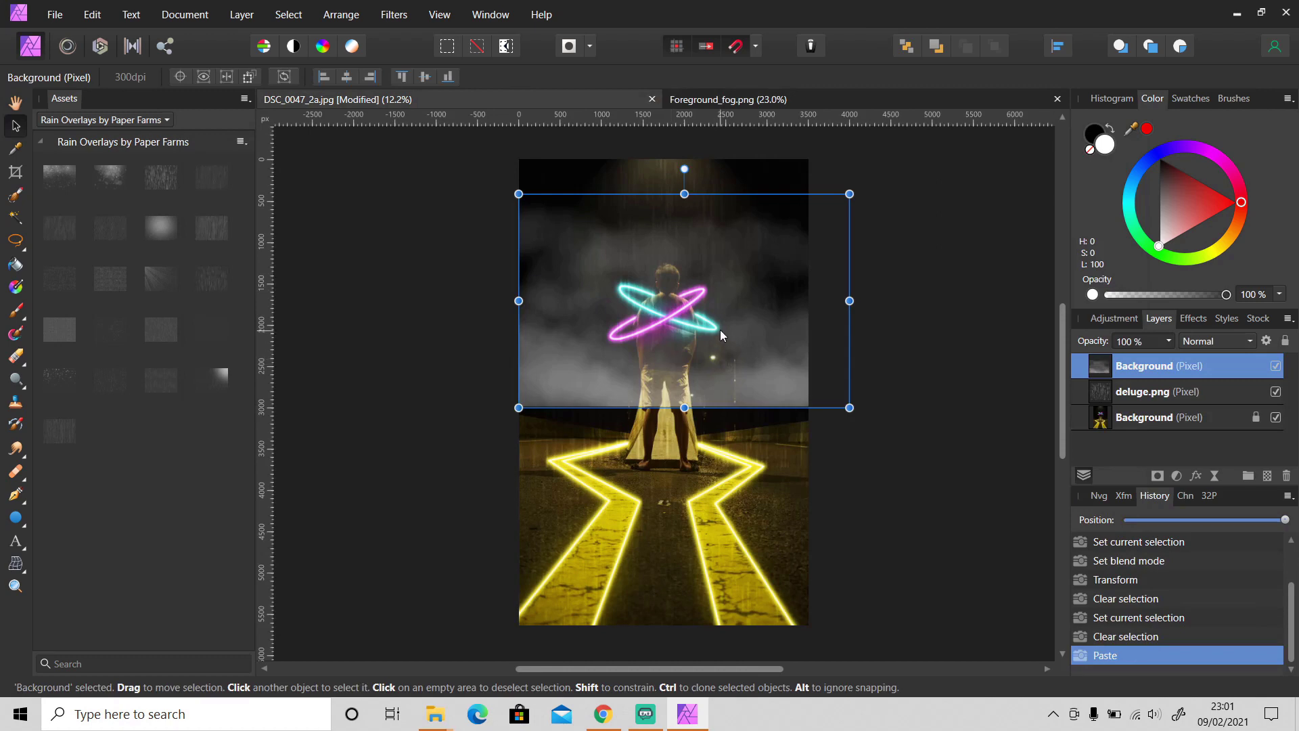
left_click_drag(728, 338, 712, 424)
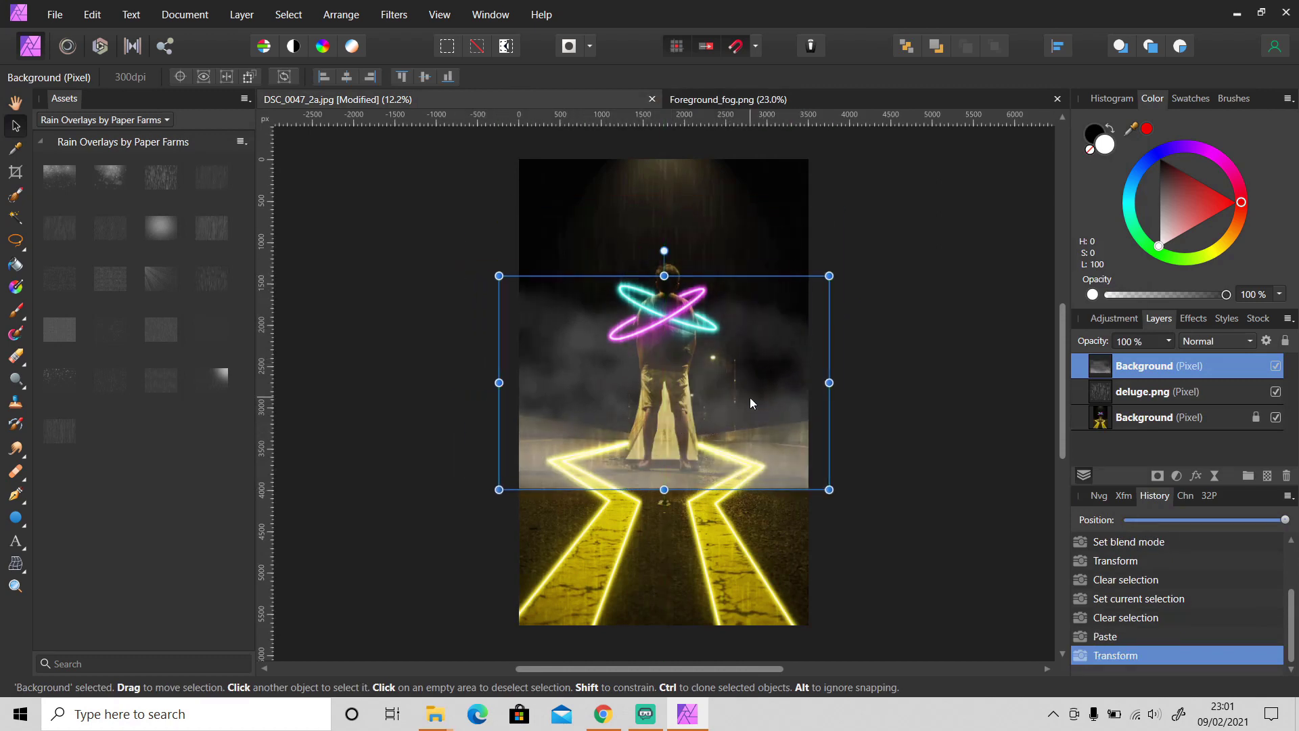
Step: Delete the pasted fog layer, deselect, and return to Chrome's store downloads page
key("Delete")
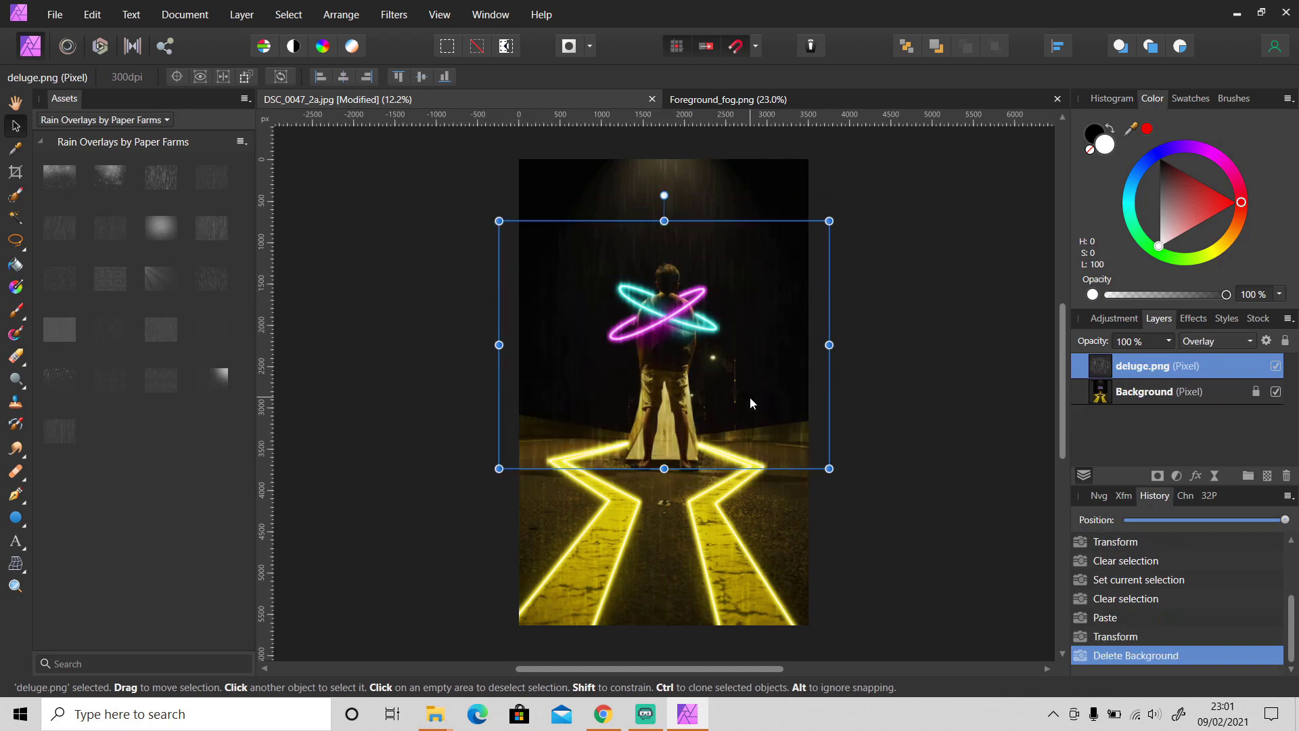
left_click(920, 395)
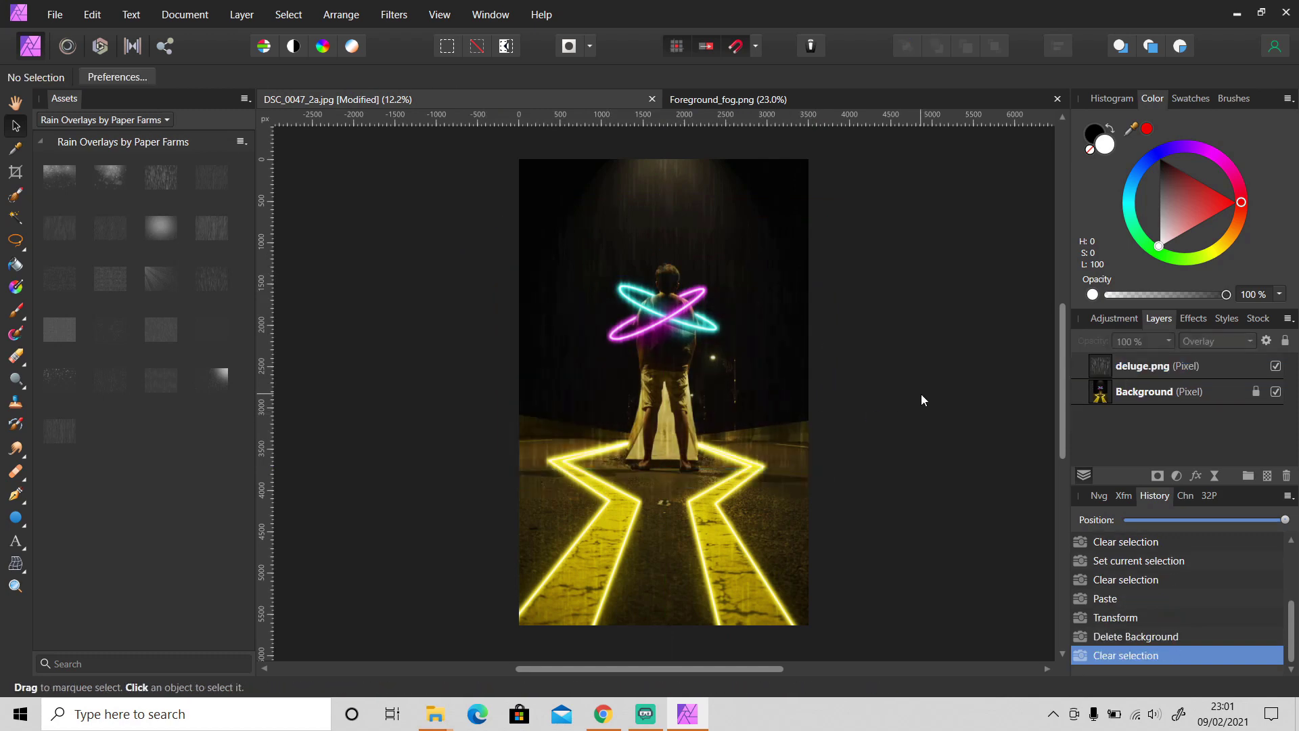
left_click(603, 715)
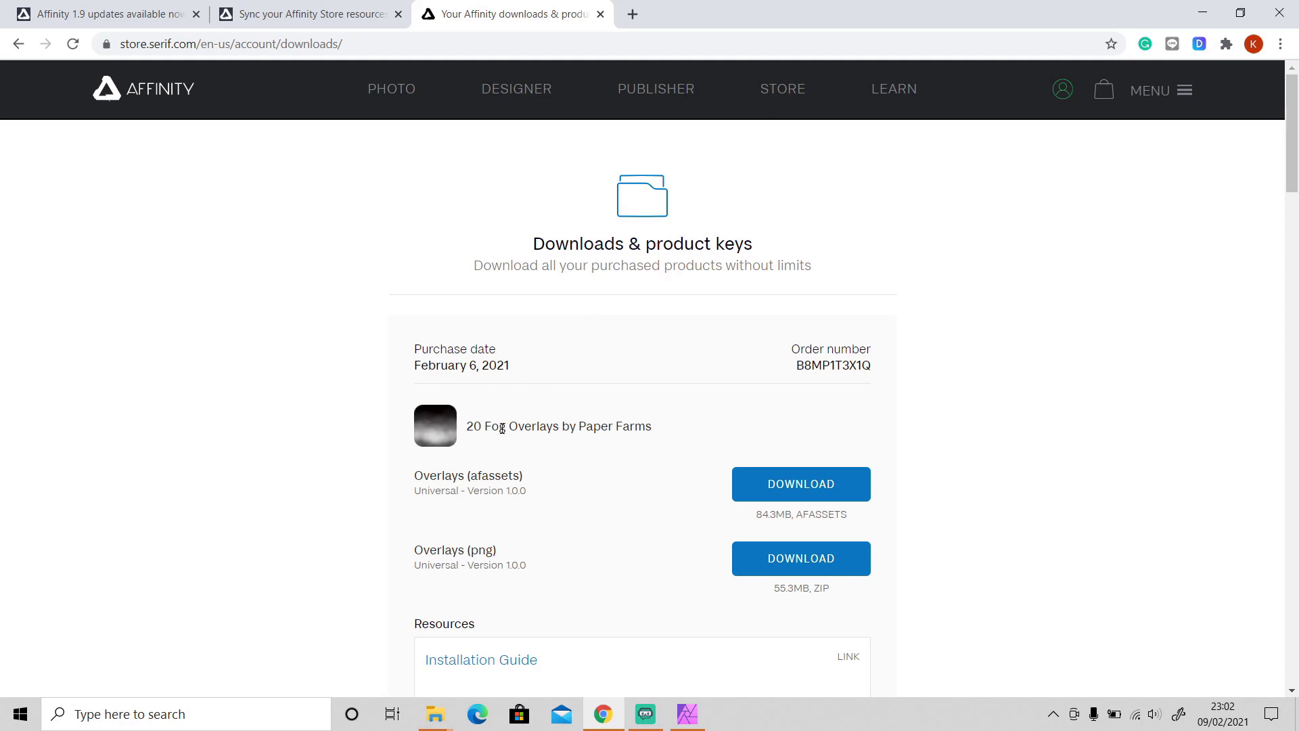
scroll(502, 428, "down", 6)
scroll(529, 472, "down", 9)
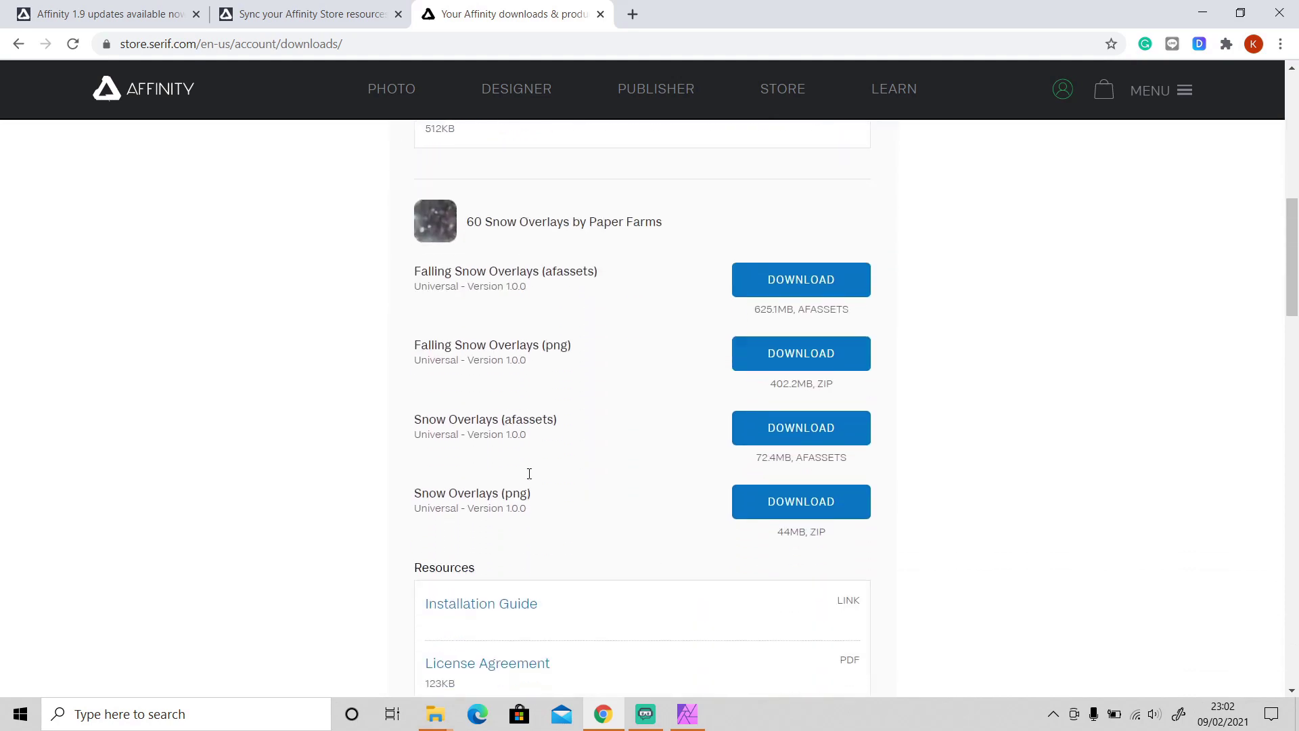
scroll(530, 479, "down", 9)
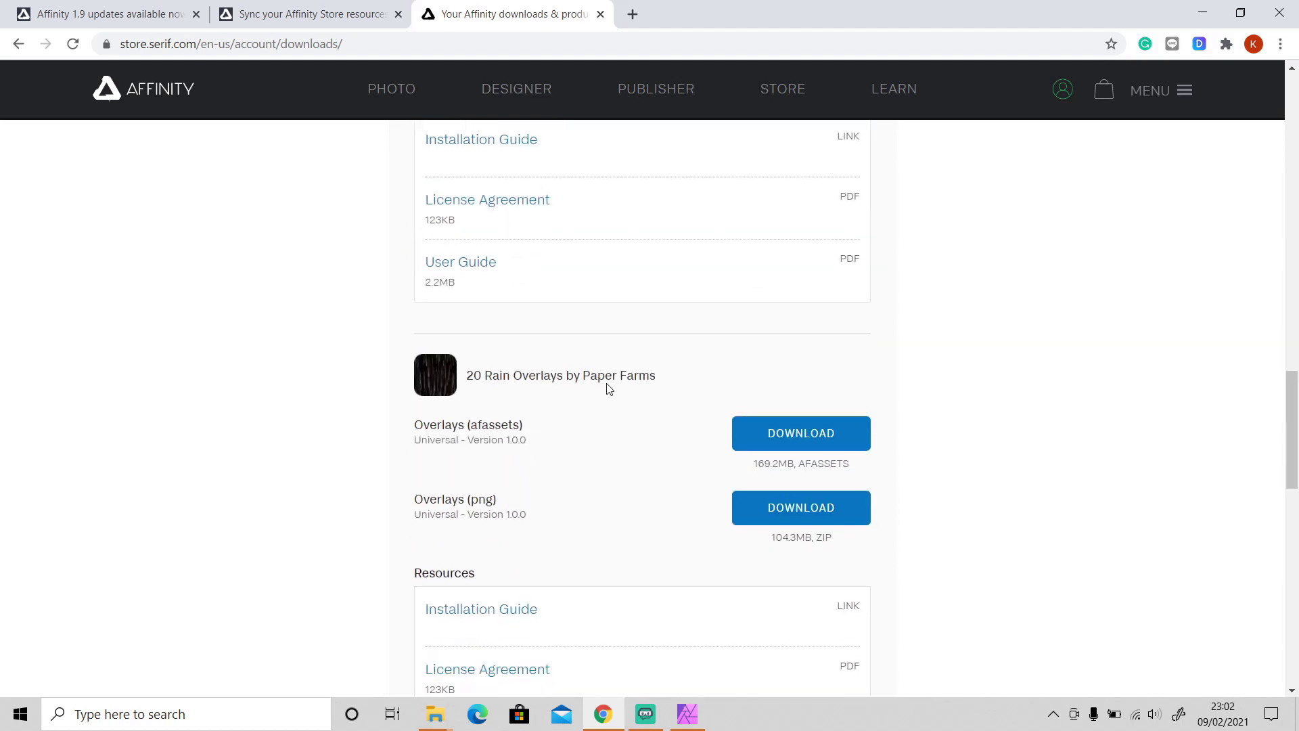
scroll(609, 392, "up", 8)
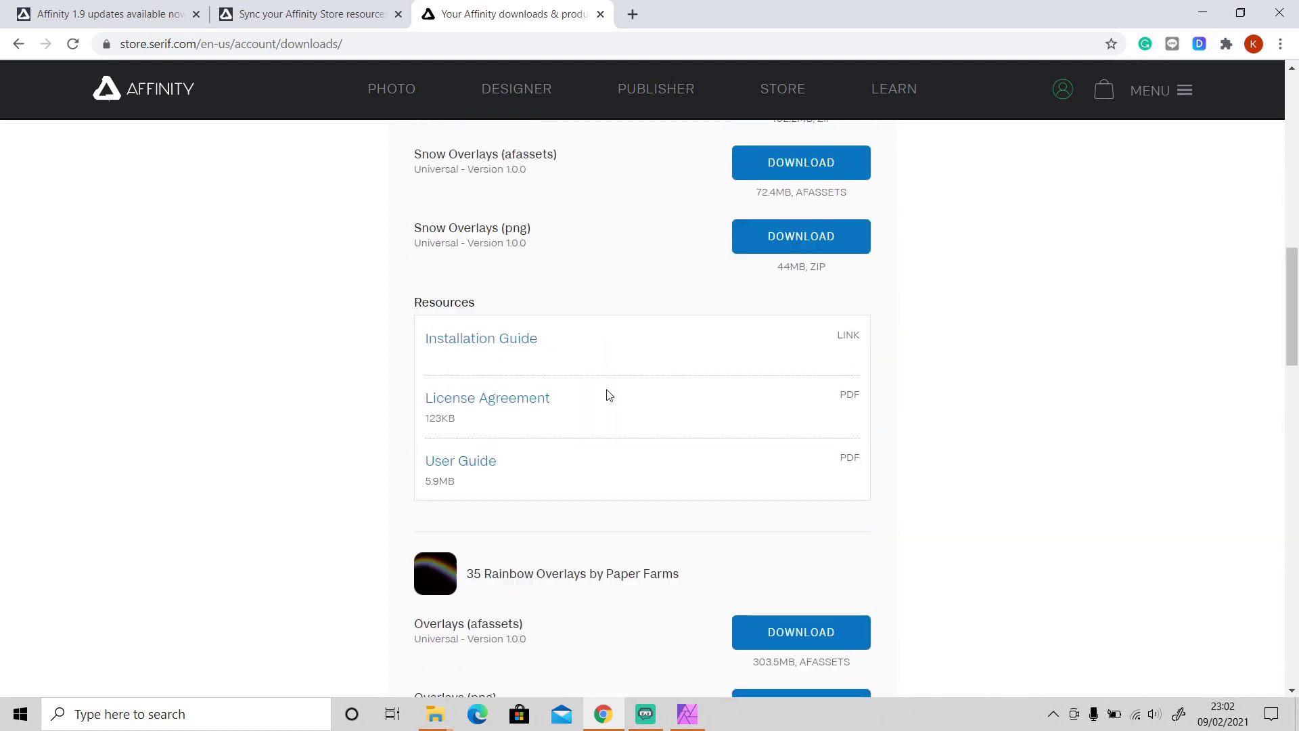
scroll(609, 398, "up", 8)
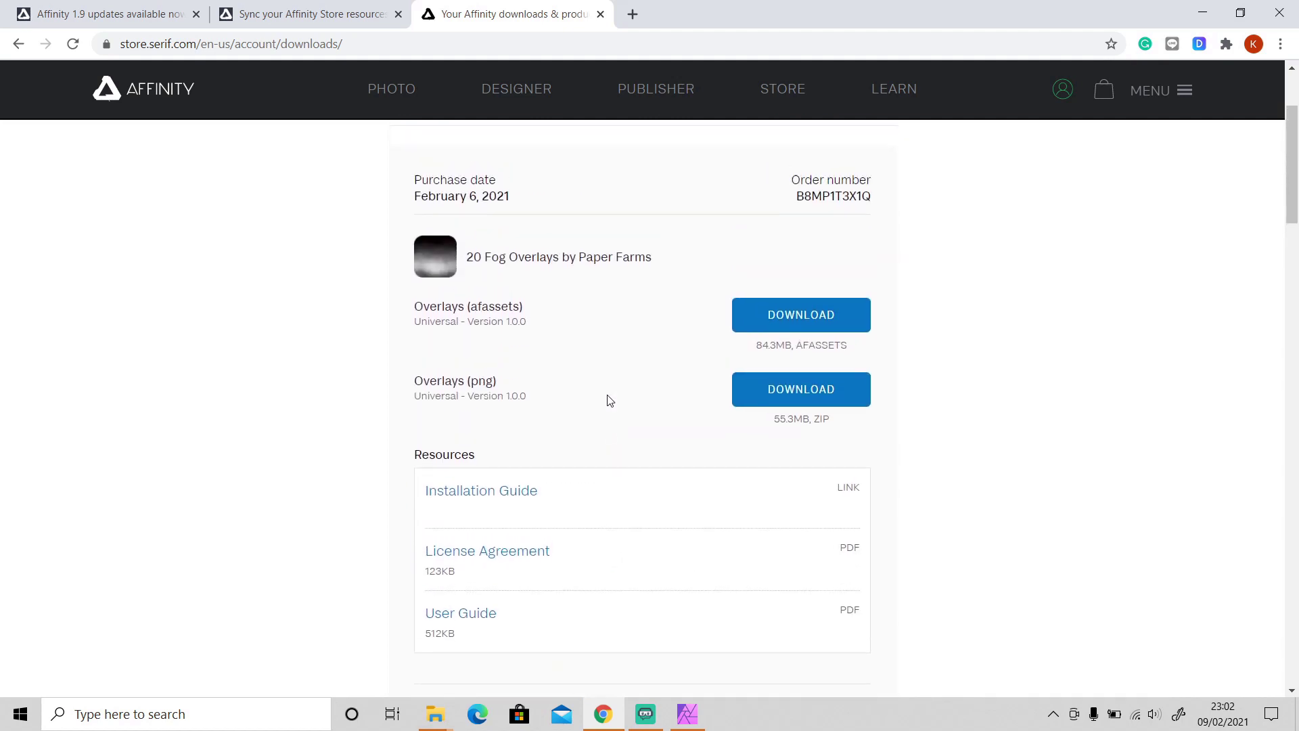
scroll(609, 400, "up", 1)
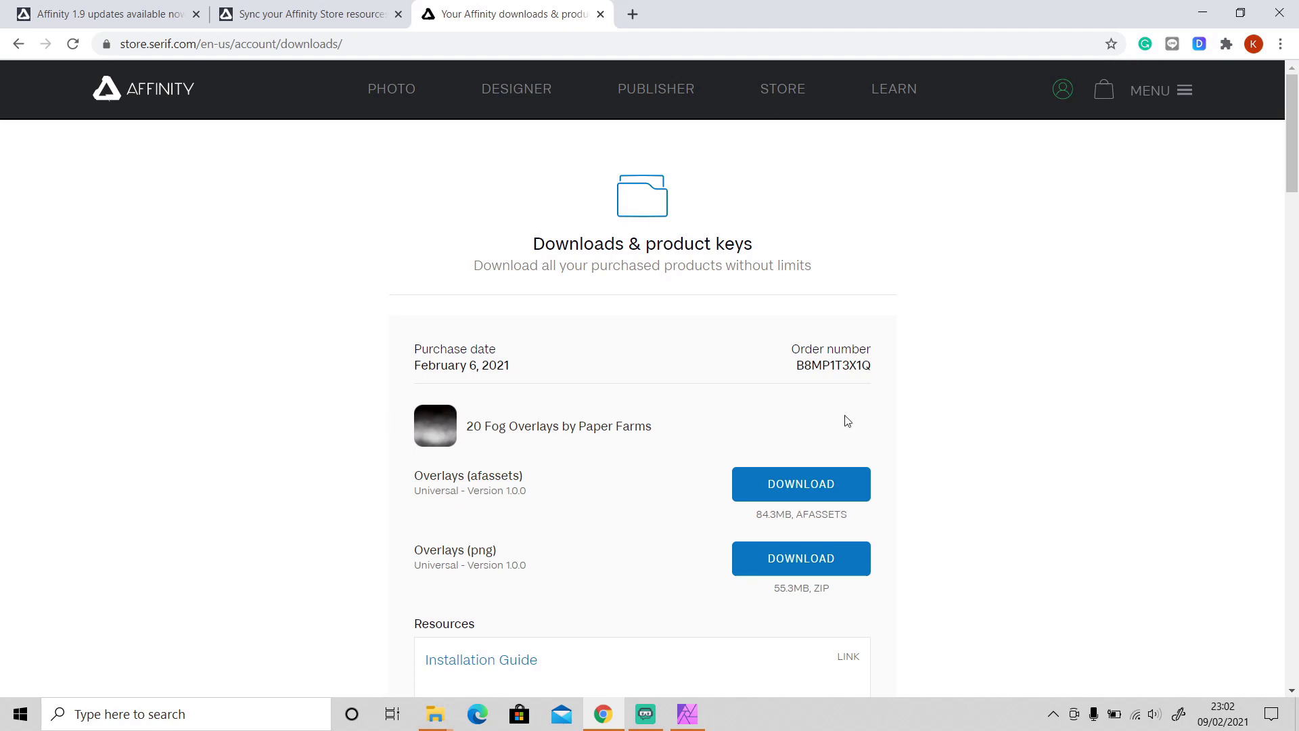
Step: Close the Foreground_fog.png document and sign out of the Affinity account, confirming with Yes
left_click(687, 714)
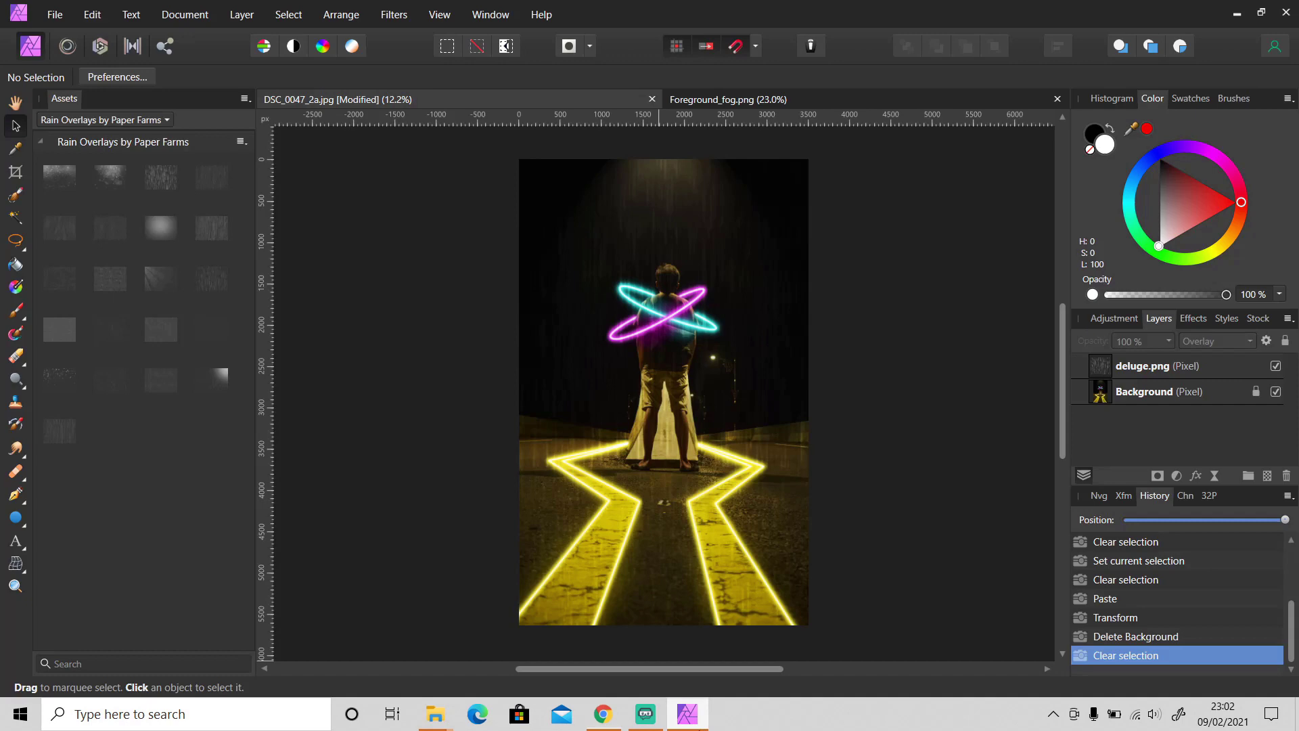
left_click(1057, 100)
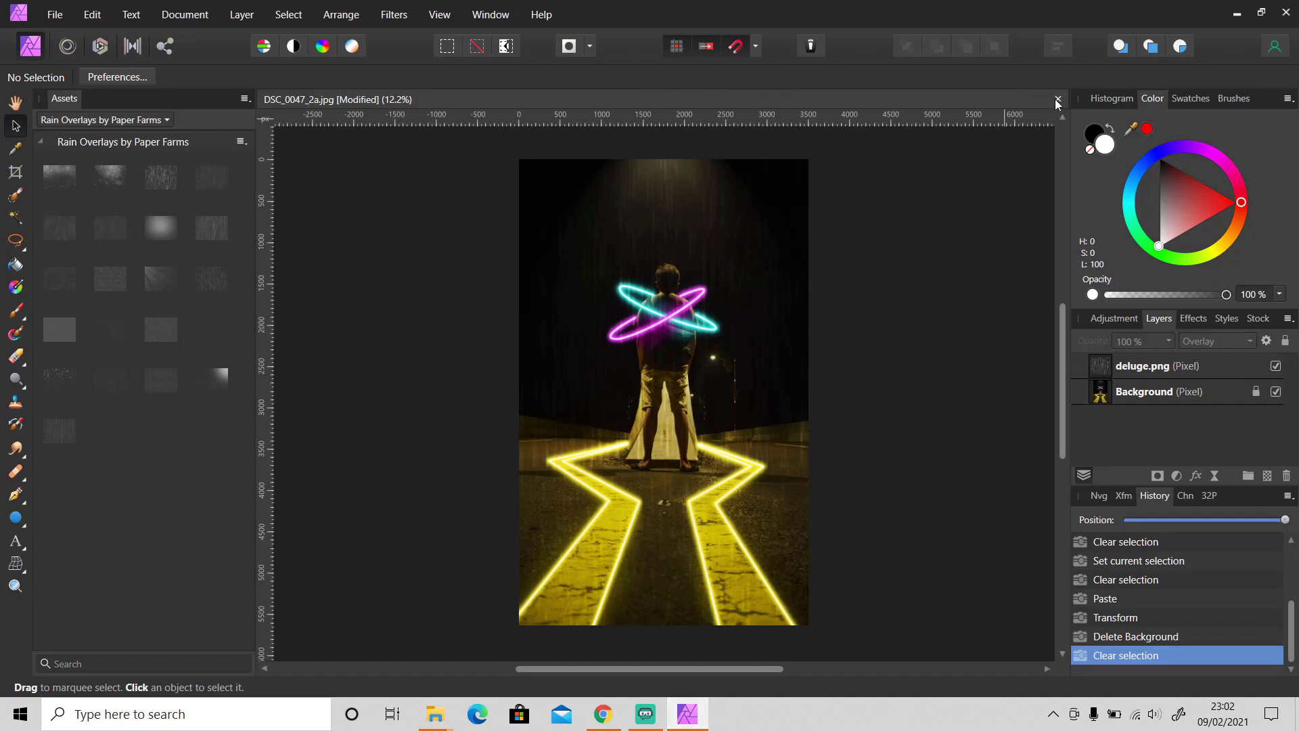
left_click(1276, 47)
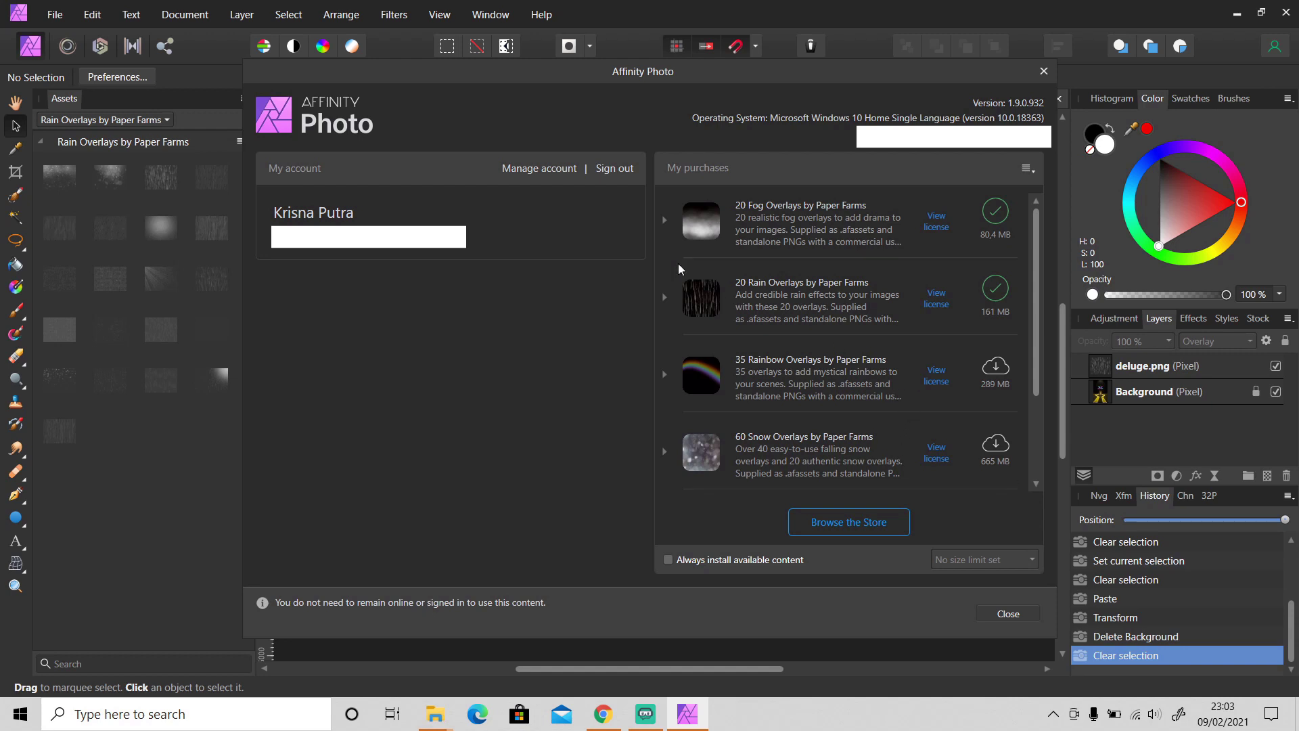
left_click(620, 168)
left_click(560, 372)
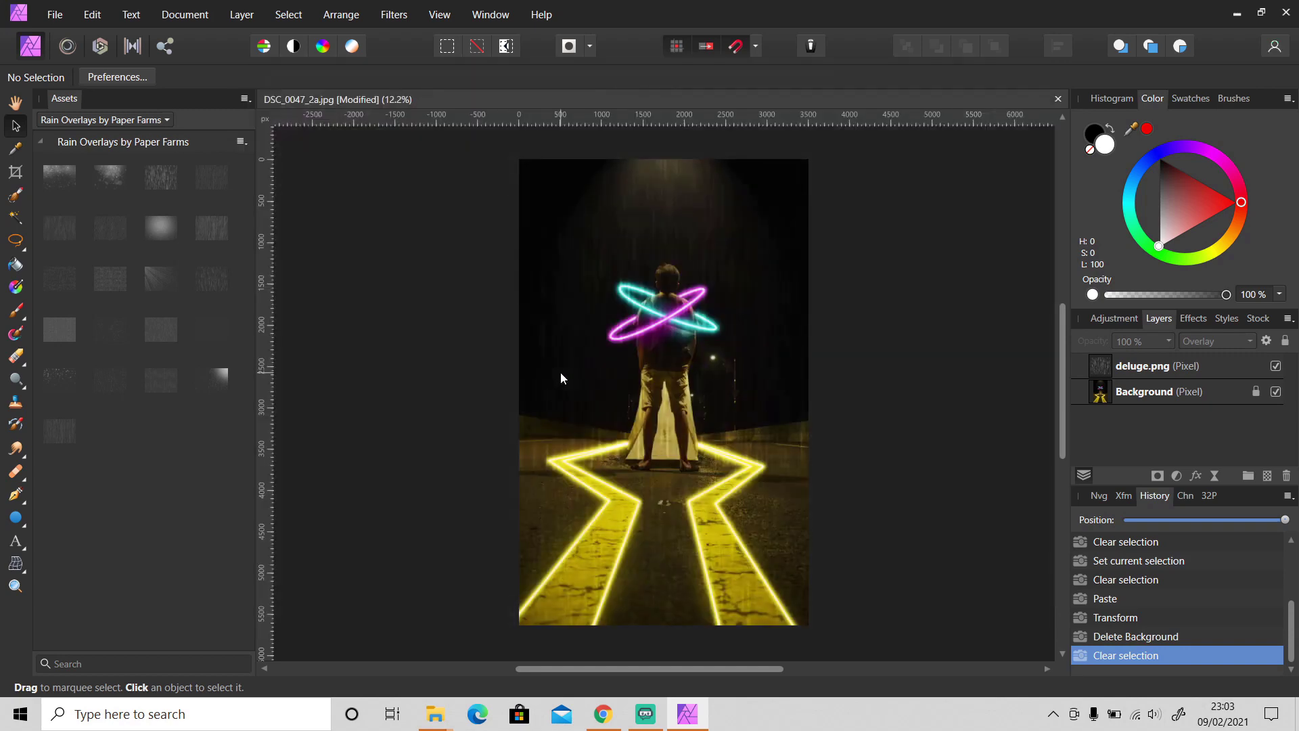
left_click(1274, 47)
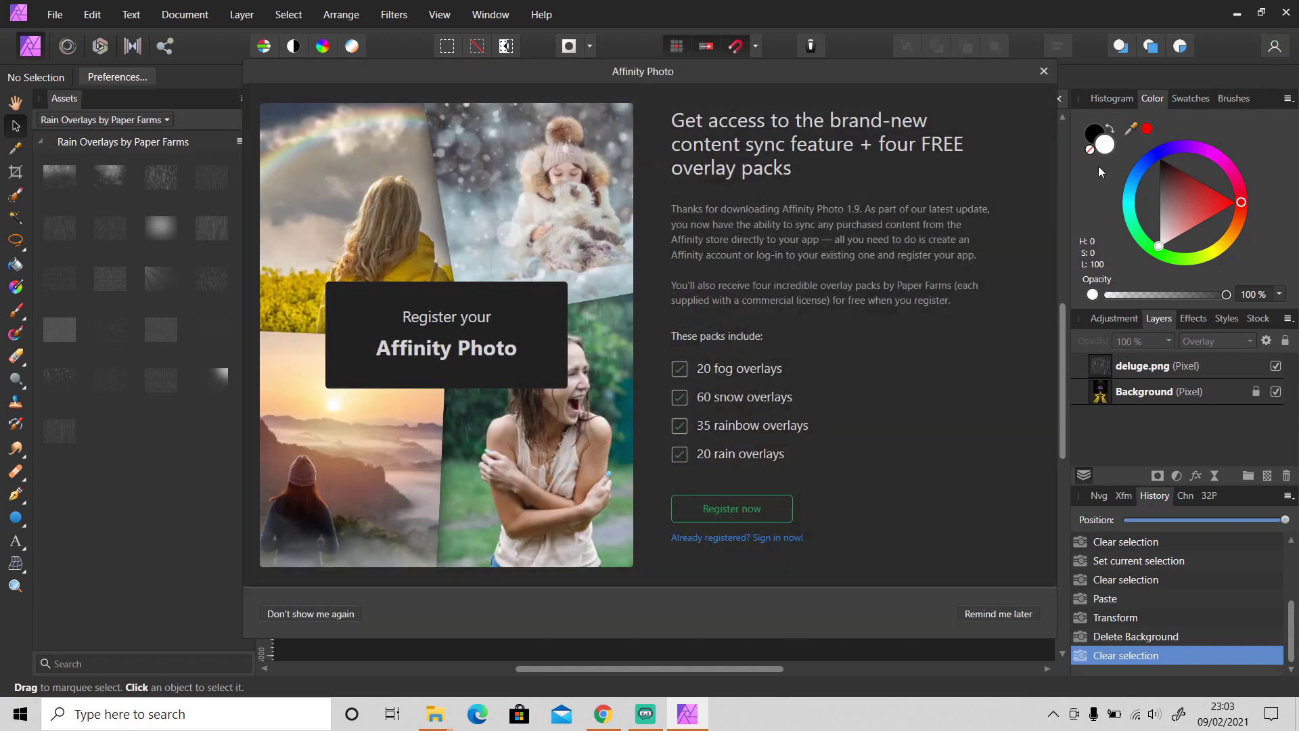
left_click(1043, 72)
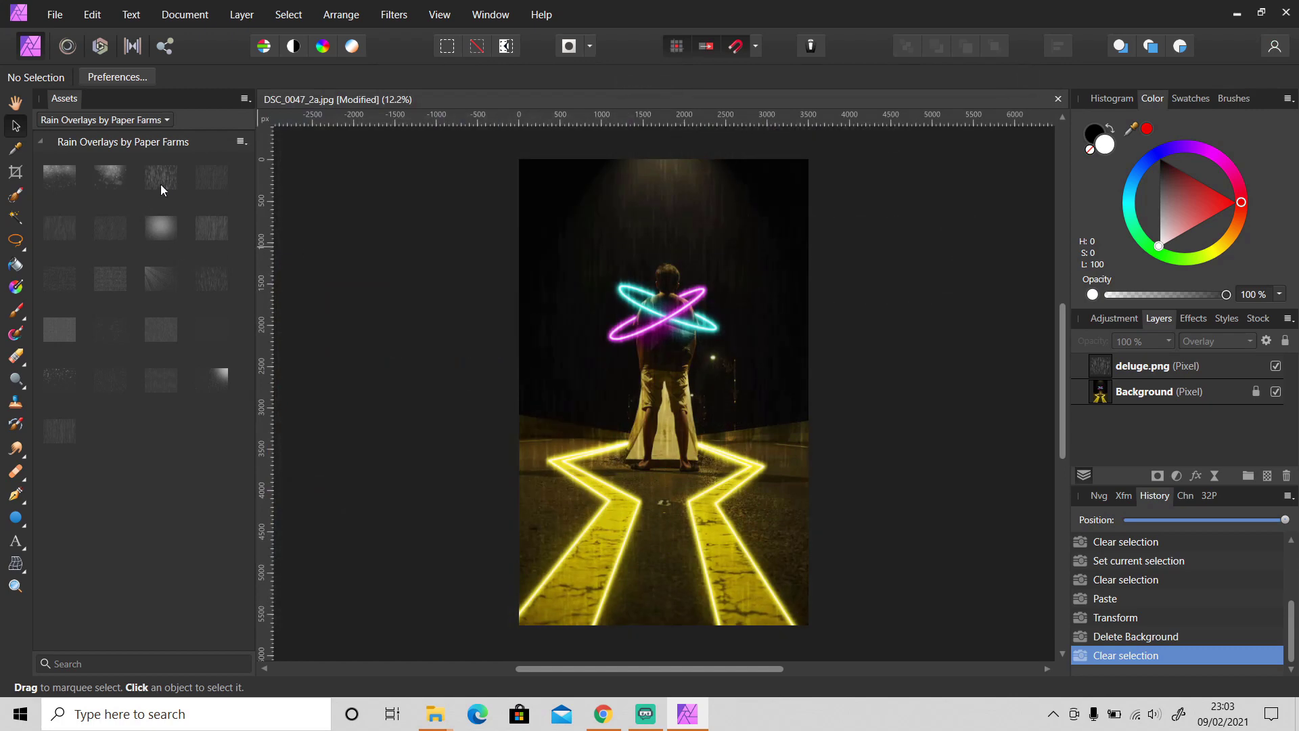
left_click_drag(164, 176, 691, 404)
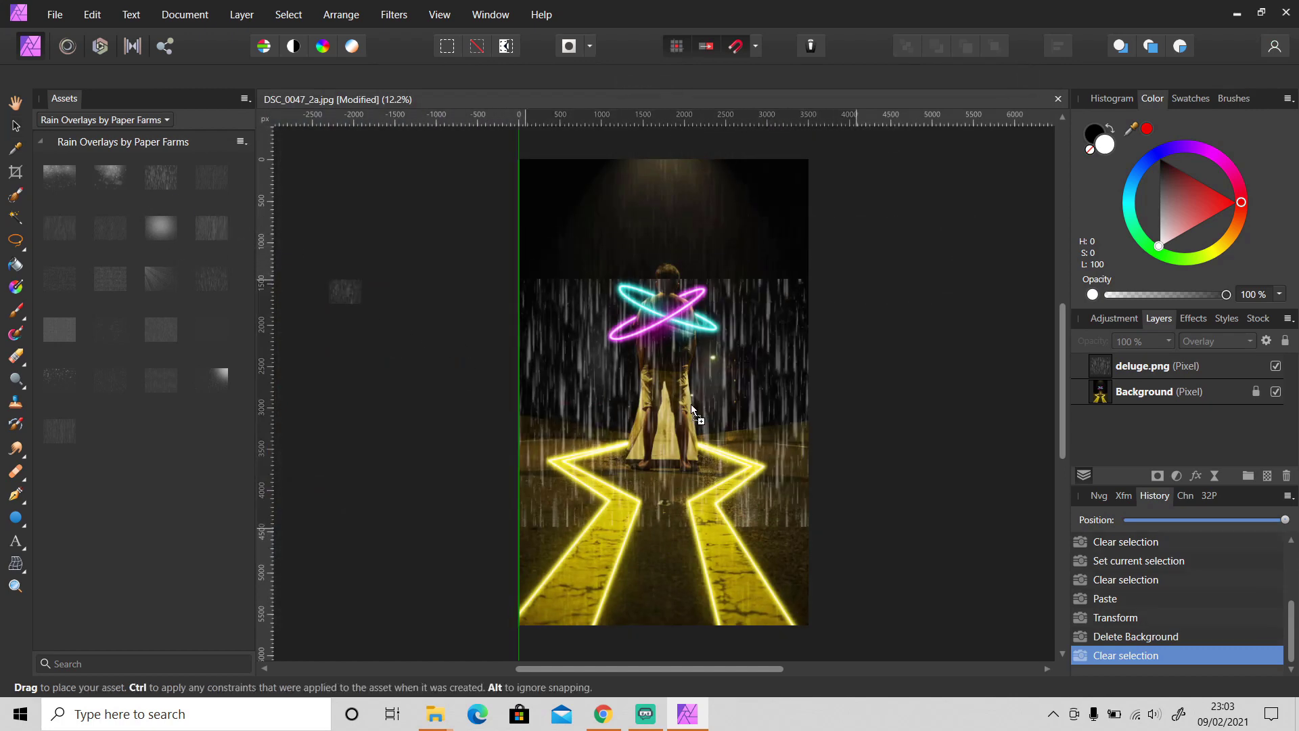
key("Delete")
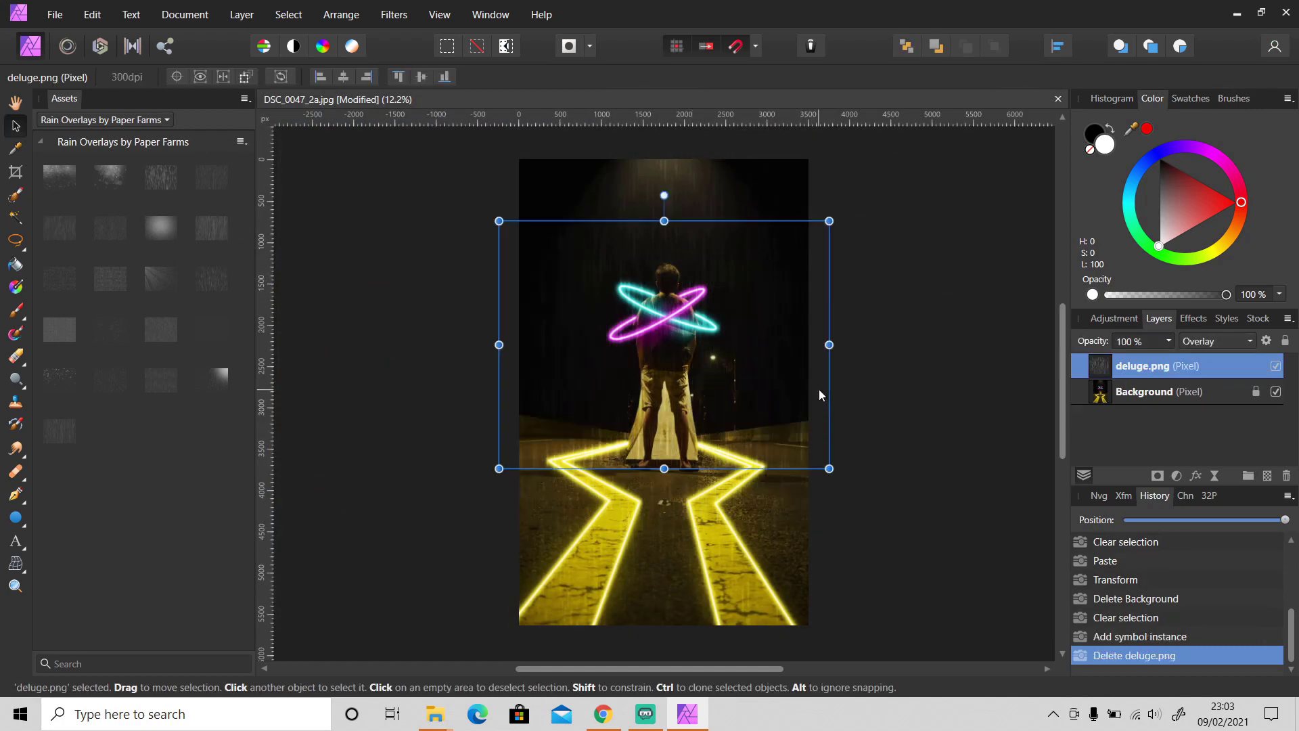
left_click(899, 396)
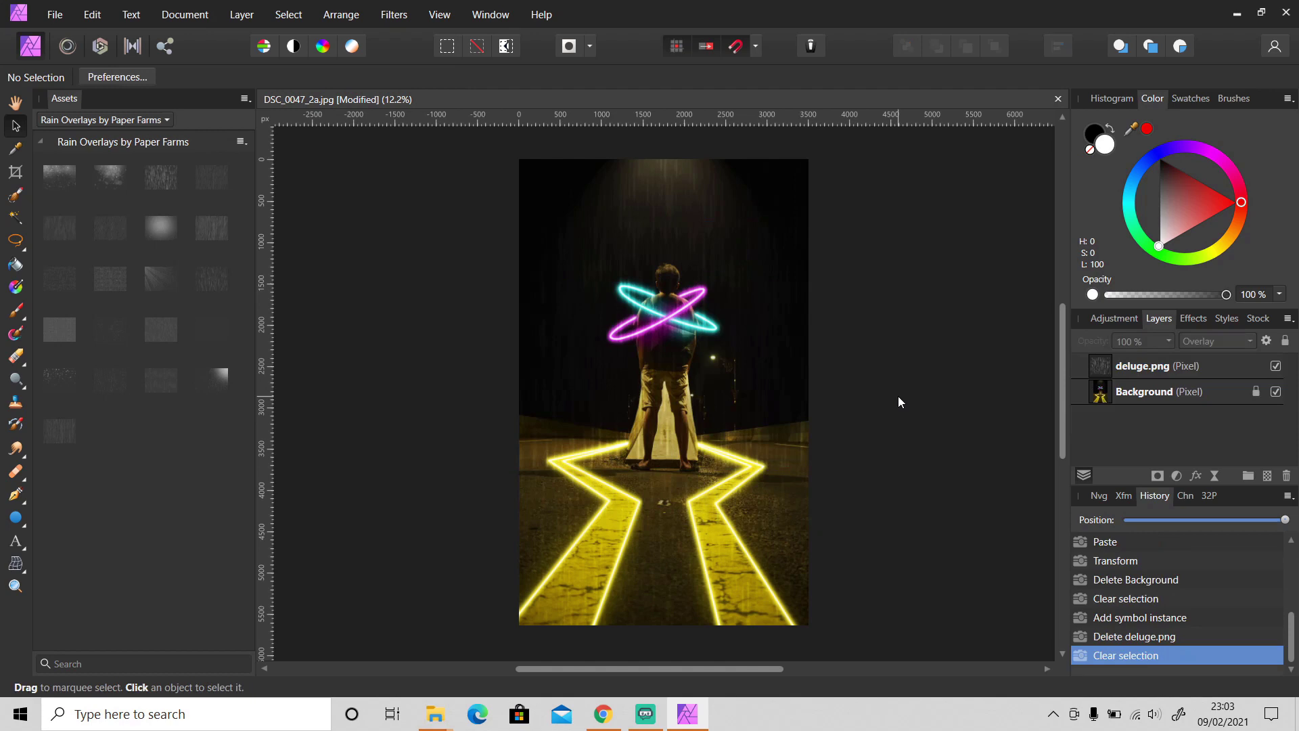